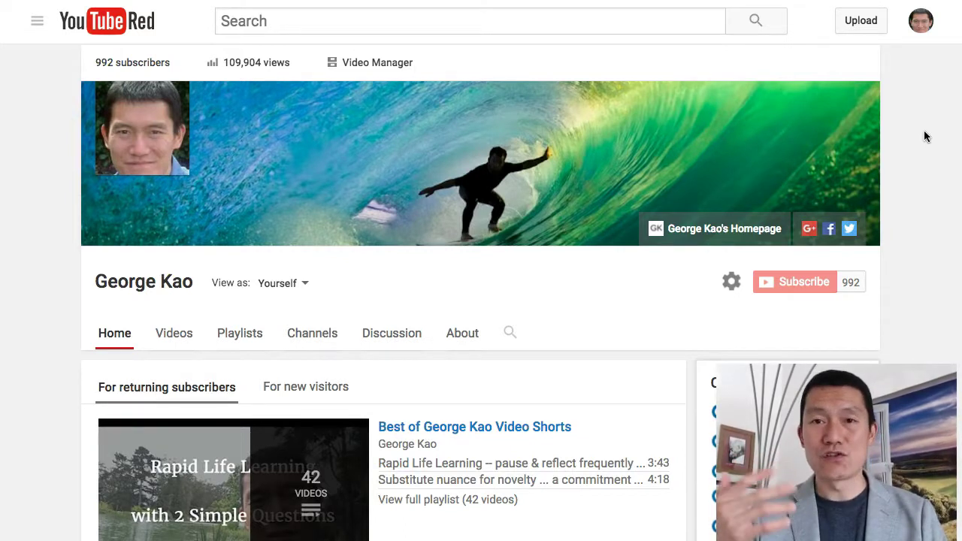
Step: Open the Video Manager in Creator Studio
click(922, 34)
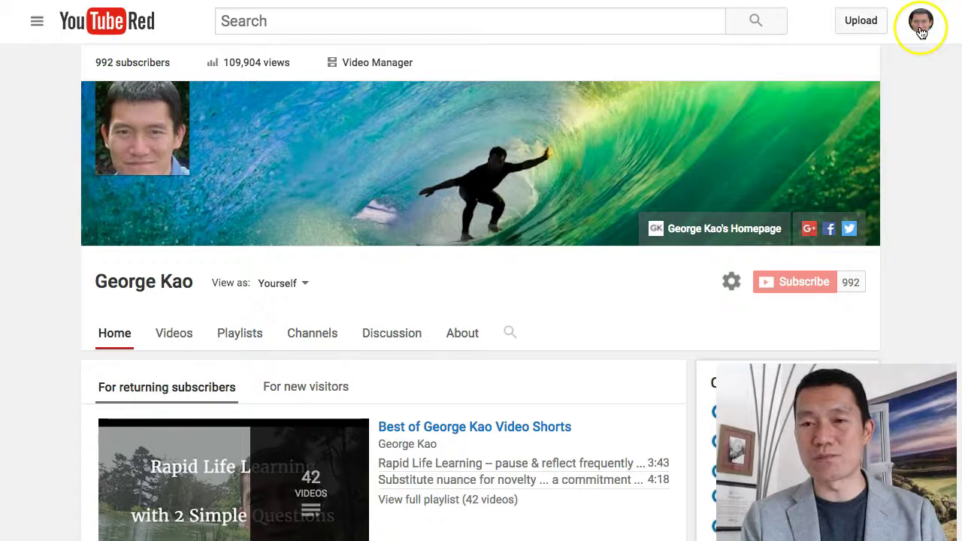
click(818, 167)
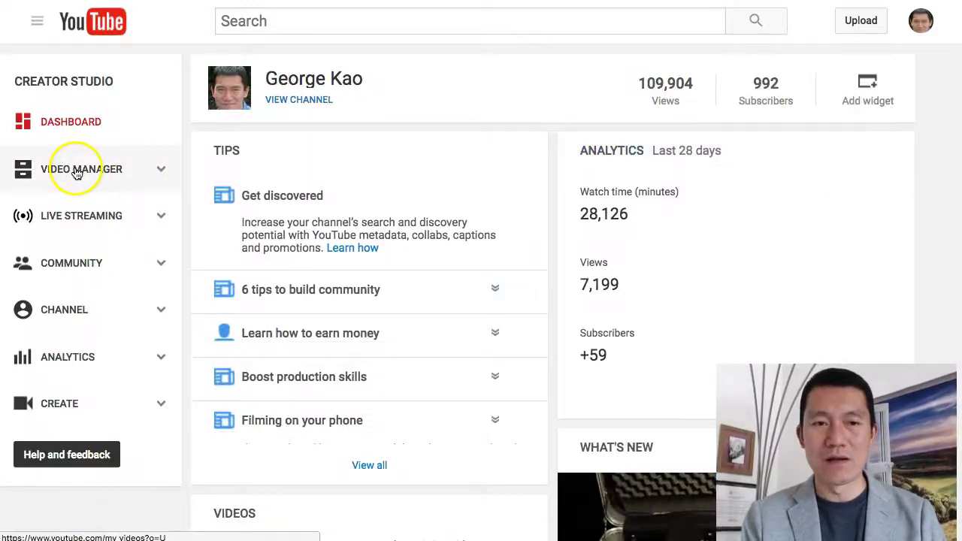
click(77, 172)
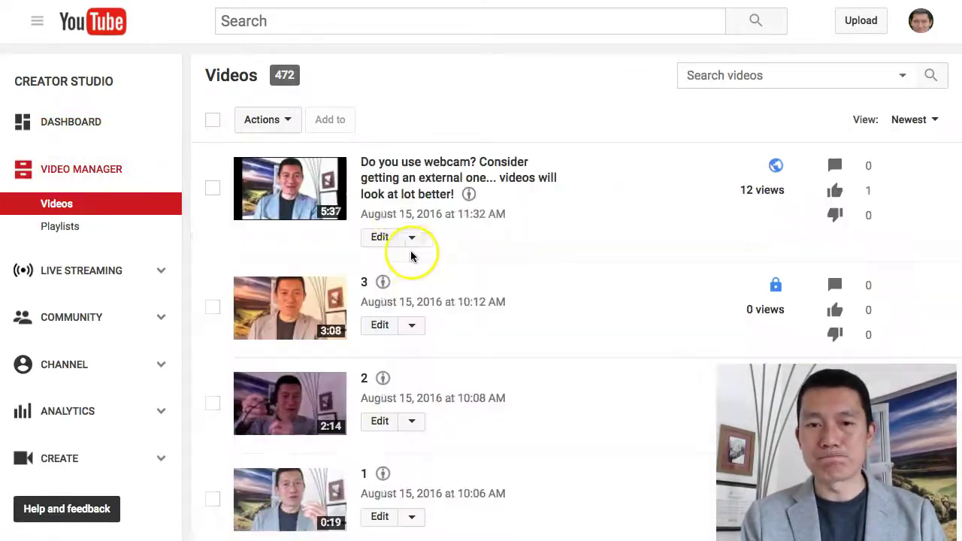
Step: Look through the list of uploaded videos in the Video Manager
scroll(498, 241, down, 1)
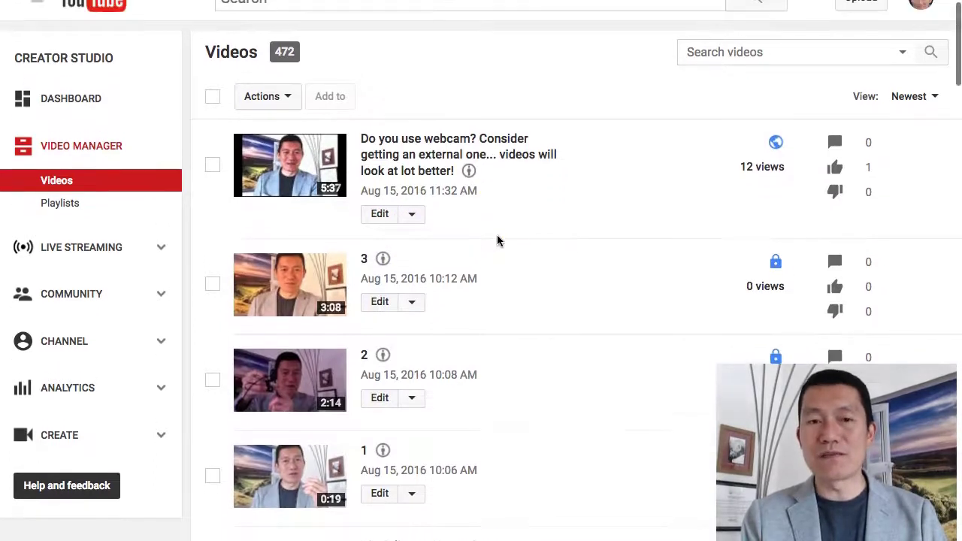
scroll(498, 240, down, 2)
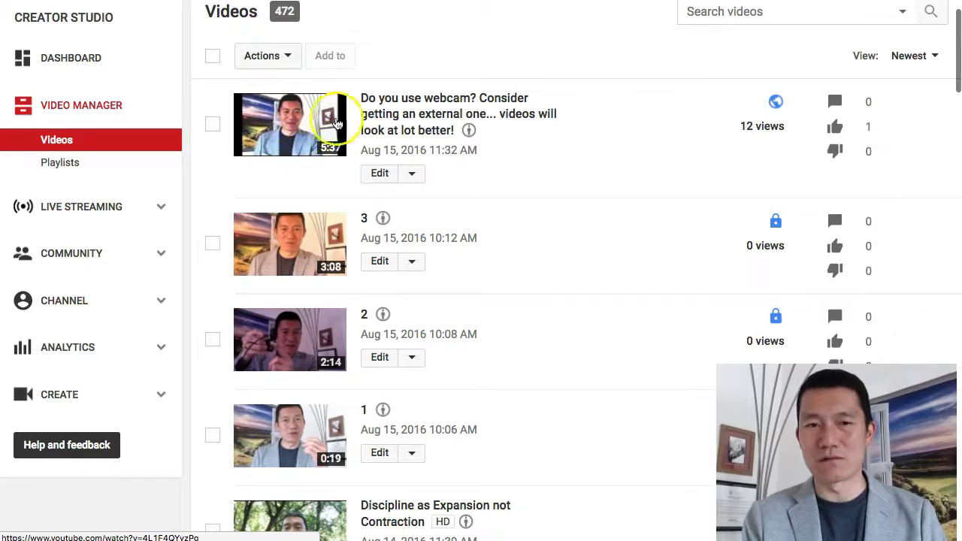
scroll(489, 253, down, 1)
scroll(496, 151, down, 1)
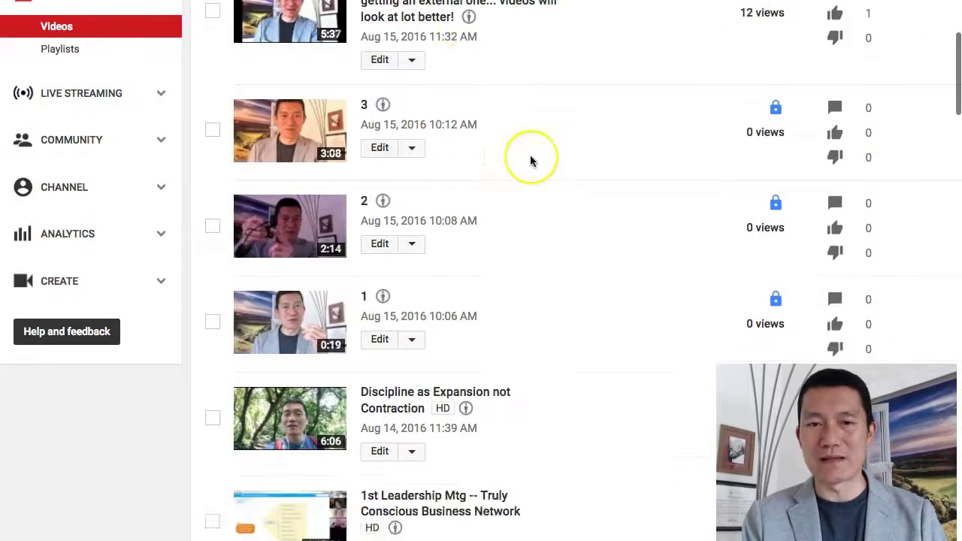
scroll(530, 160, down, 13)
scroll(530, 160, down, 8)
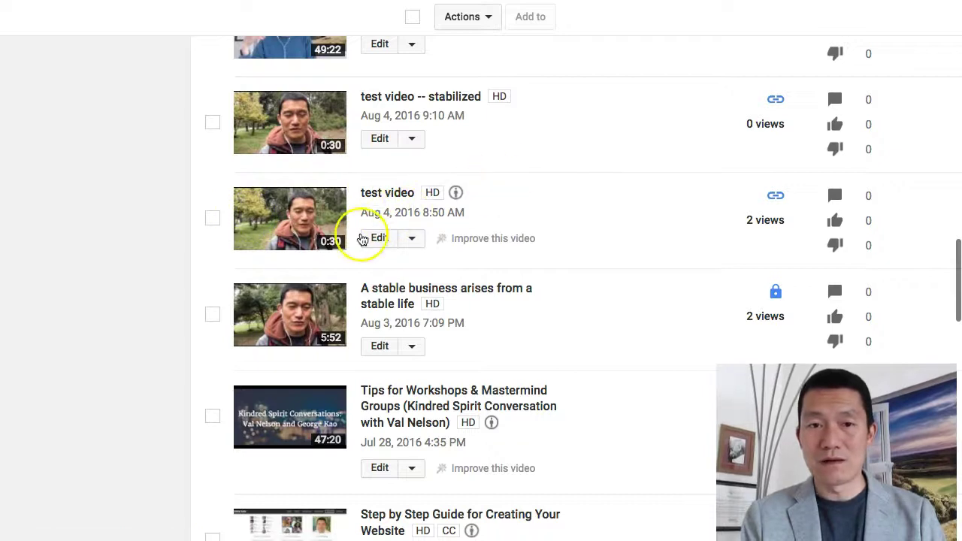
scroll(584, 218, up, 15)
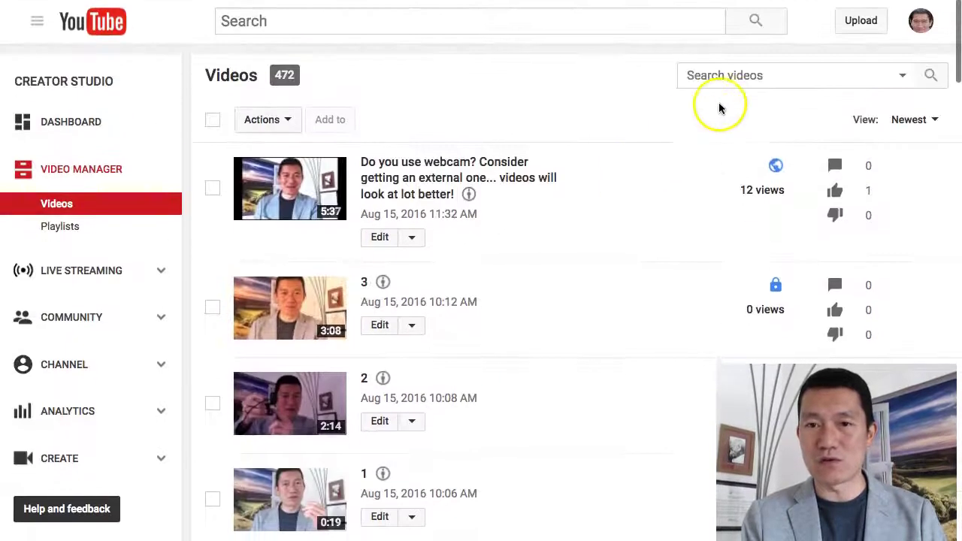
Step: Search the channel's uploaded videos for "test video"
click(715, 73)
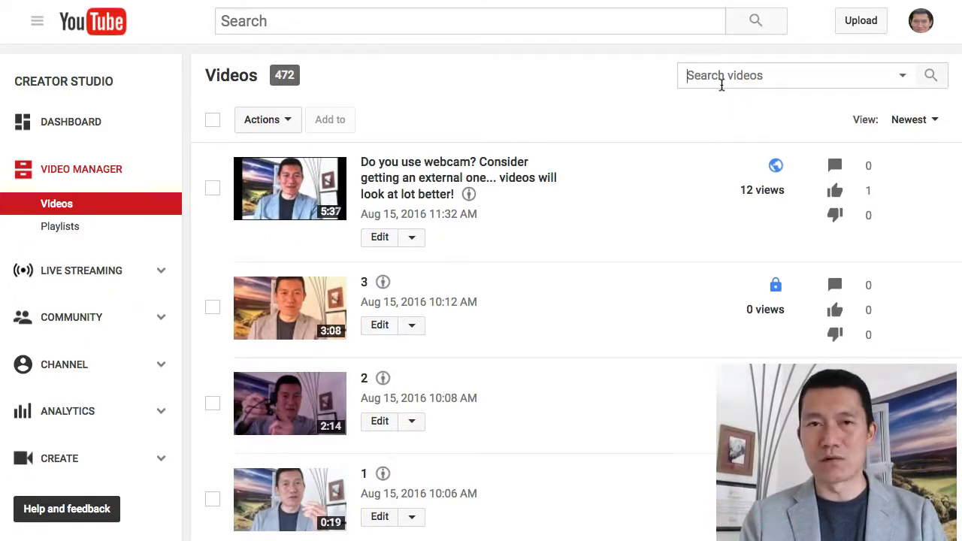
click(629, 172)
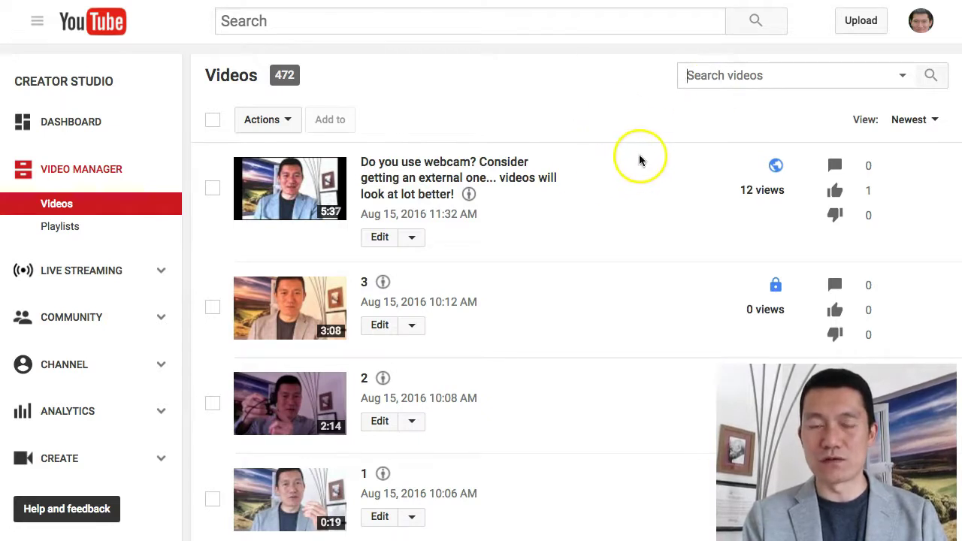
text(te)
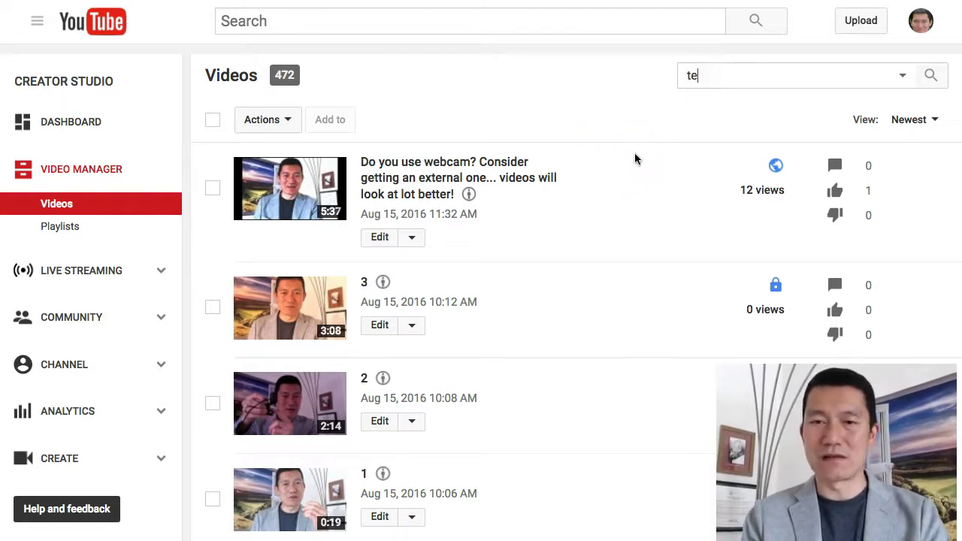
text(st video)
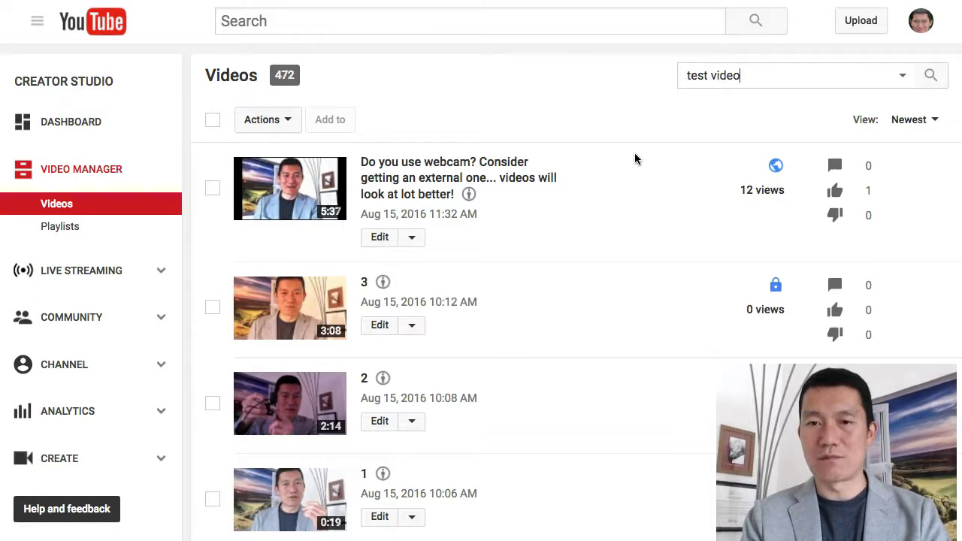
click(552, 175)
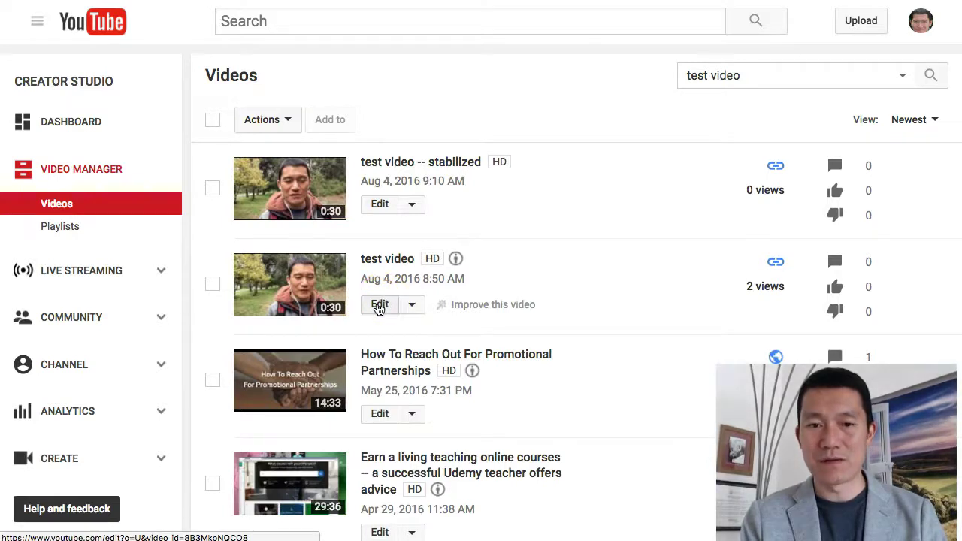
Step: Open the published English (Automatic) subtitles of the video titled "test video", uploaded Aug 4, 2016 8:50 AM
click(412, 308)
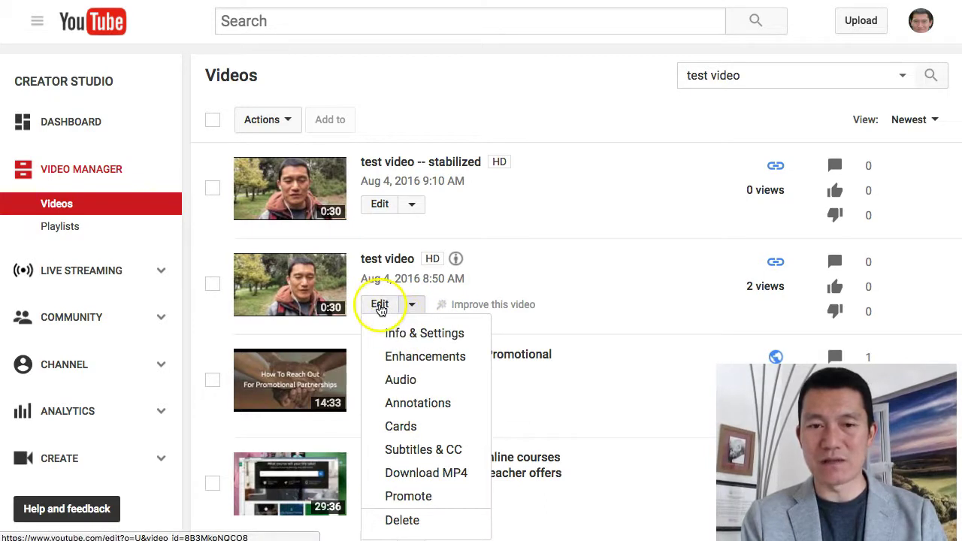
click(381, 308)
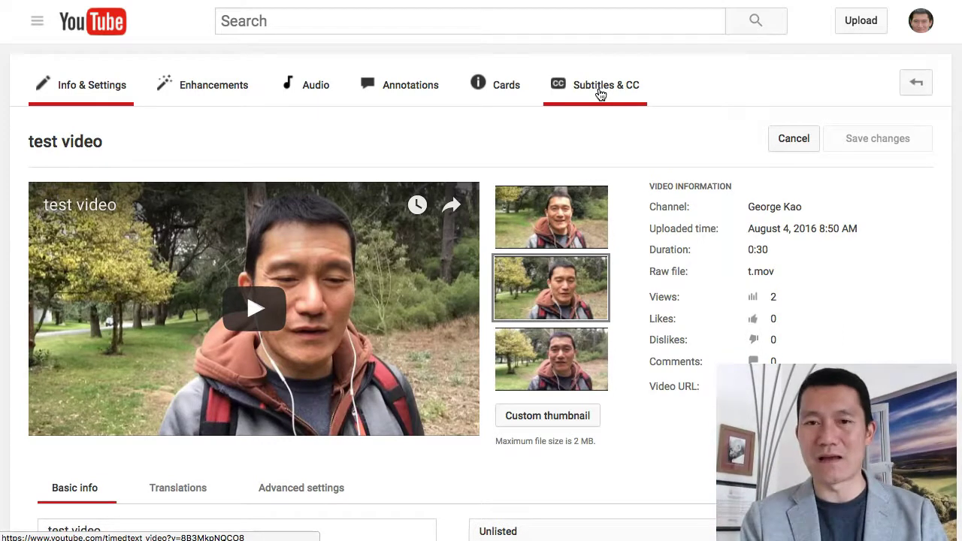
click(600, 89)
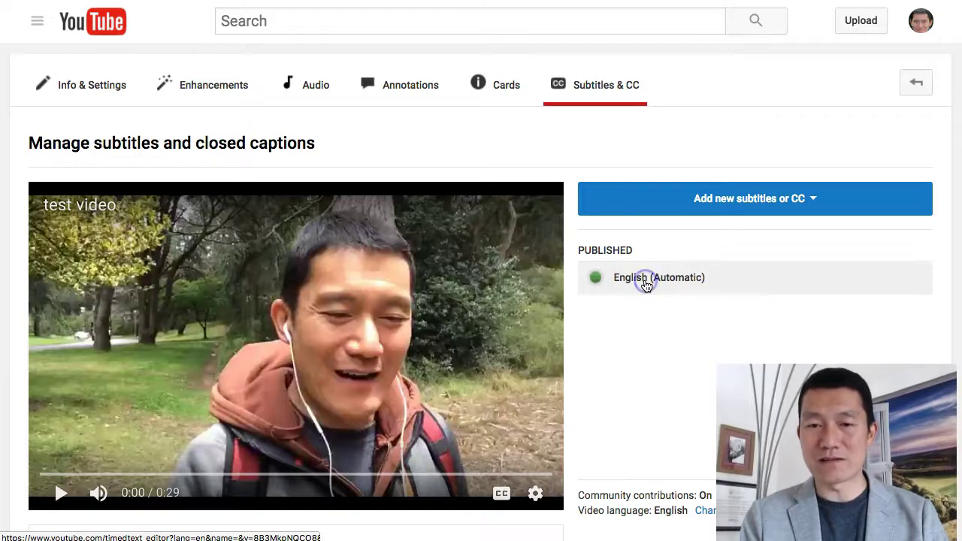
click(647, 286)
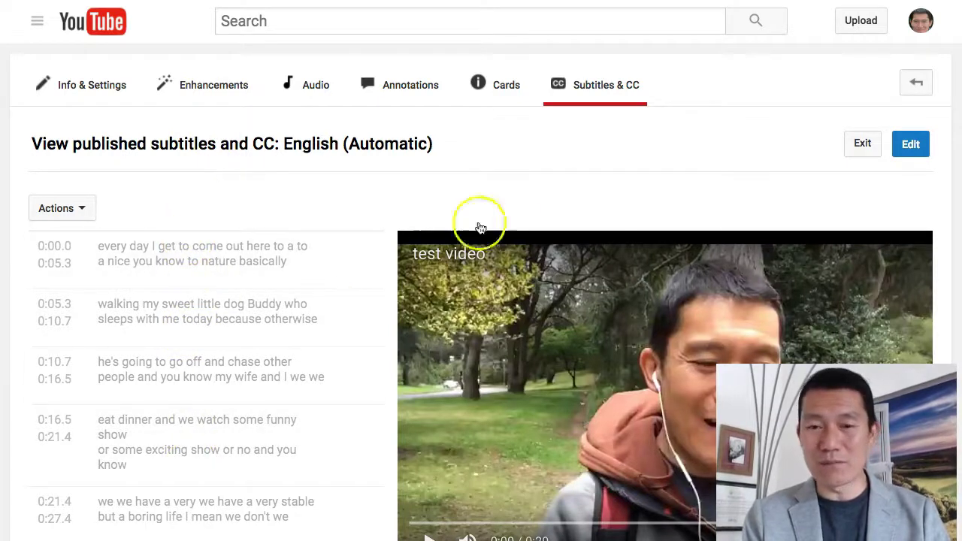
Step: Review the download formats offered for the automatic English subtitles
click(63, 215)
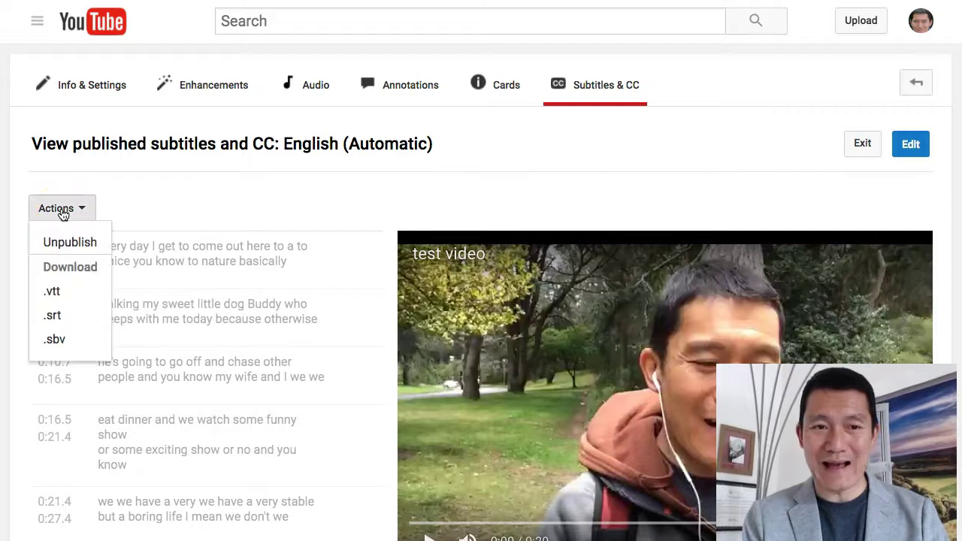
click(63, 321)
click(362, 205)
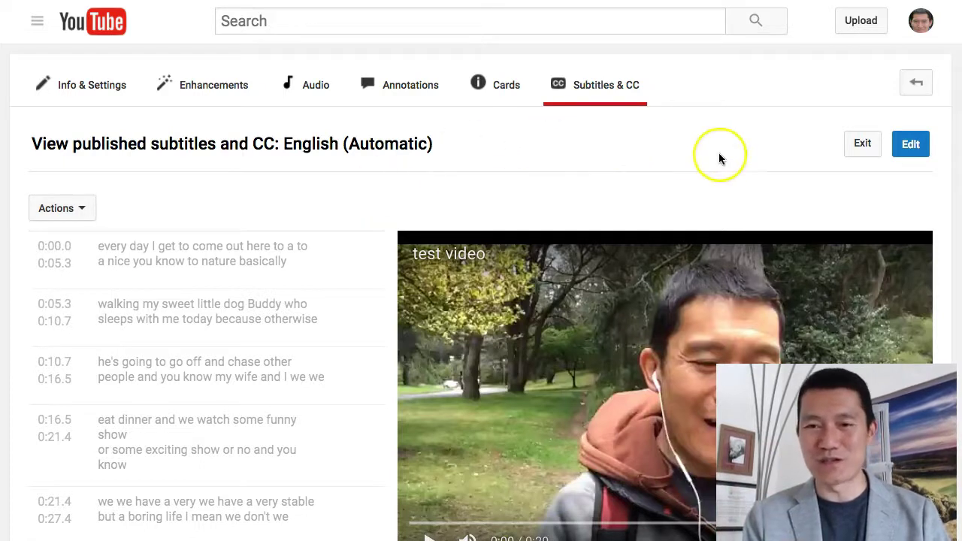
Step: Start editing the automatic English subtitles and play the opening of the video to check the first caption
click(913, 149)
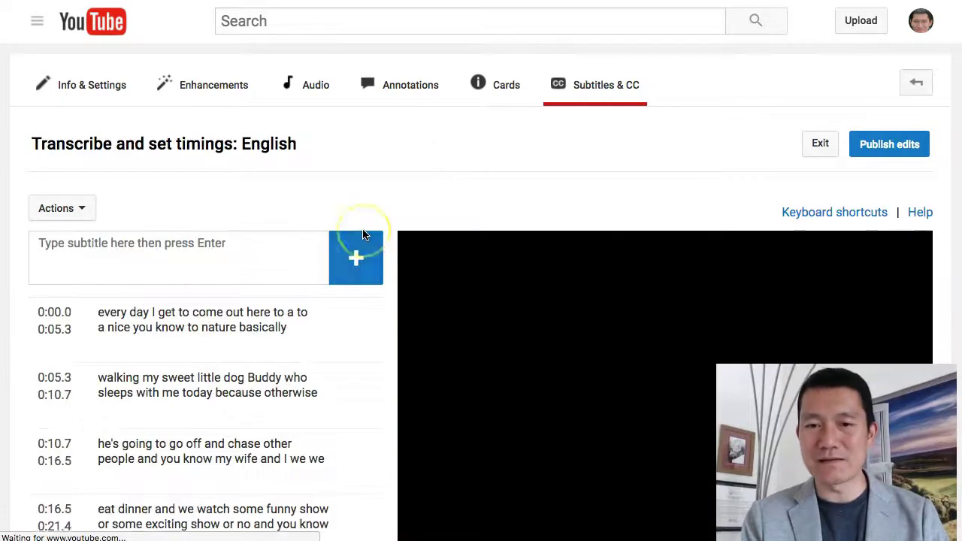
scroll(359, 163, down, 2)
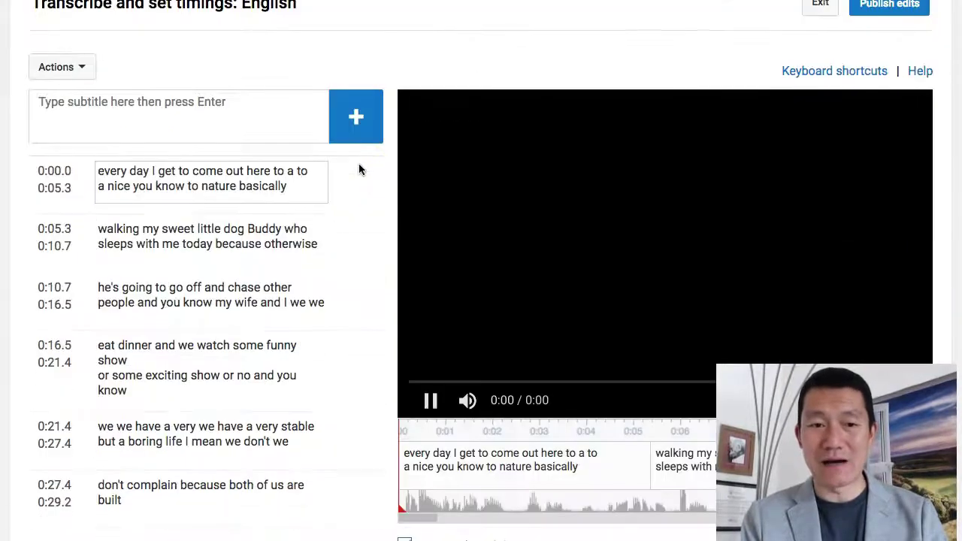
click(430, 400)
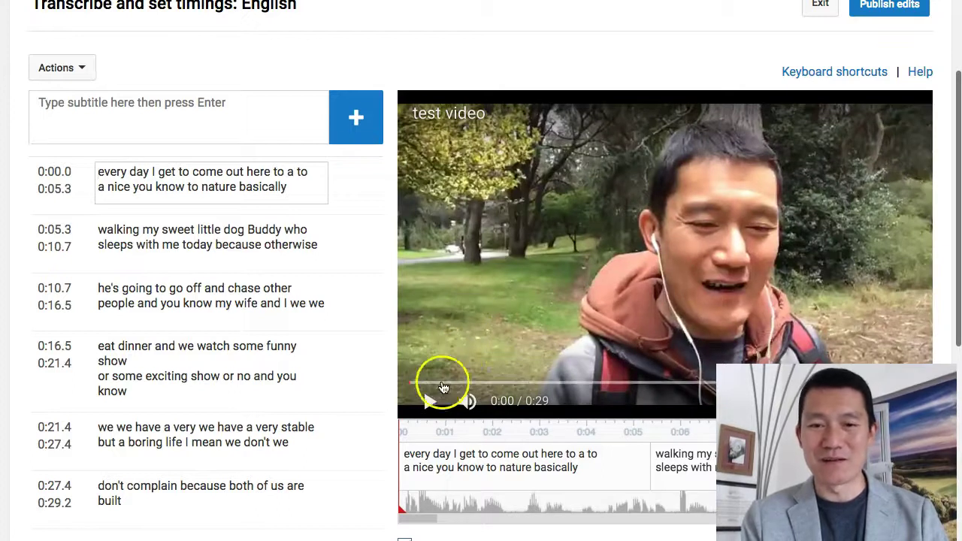
click(430, 401)
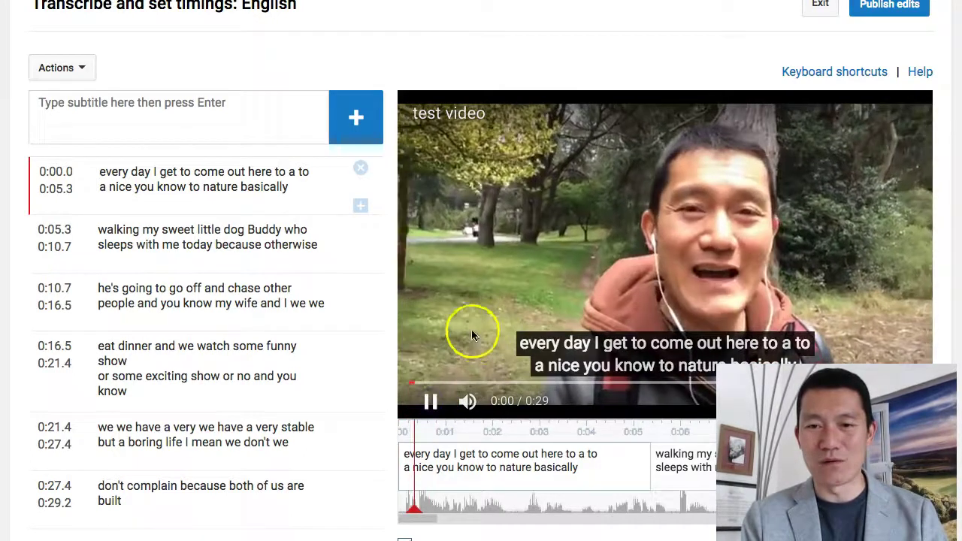
click(430, 404)
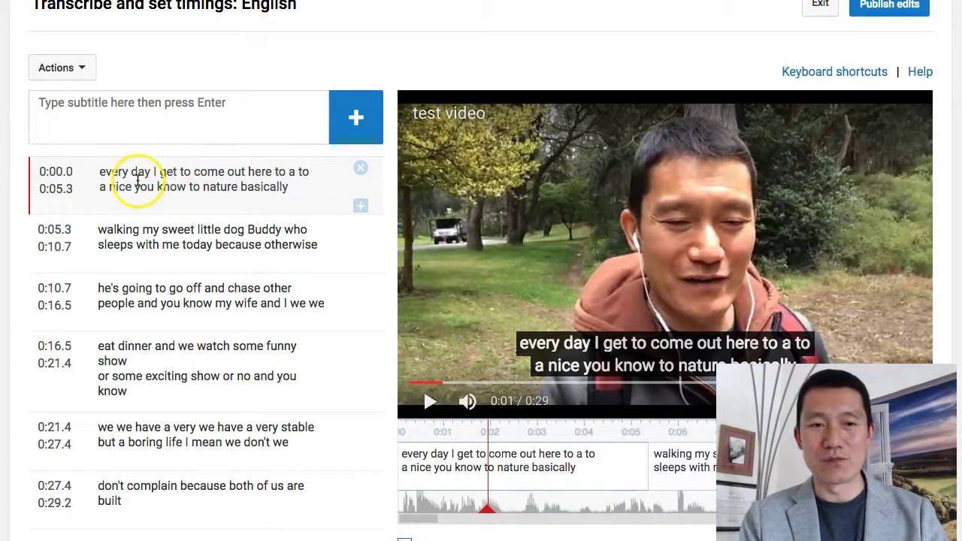
Step: Capitalize the first word of the first caption as "Every"
click(106, 175)
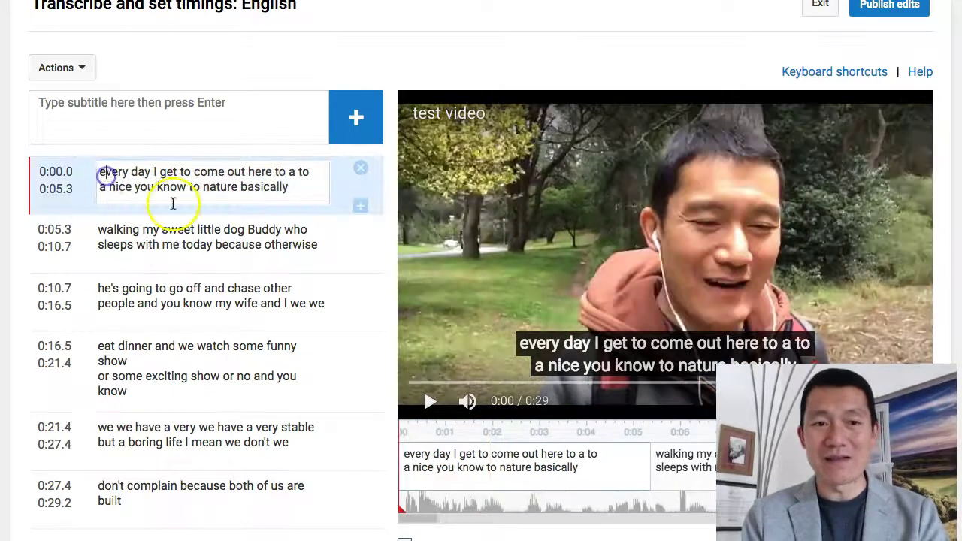
key(BackSpace)
text(E)
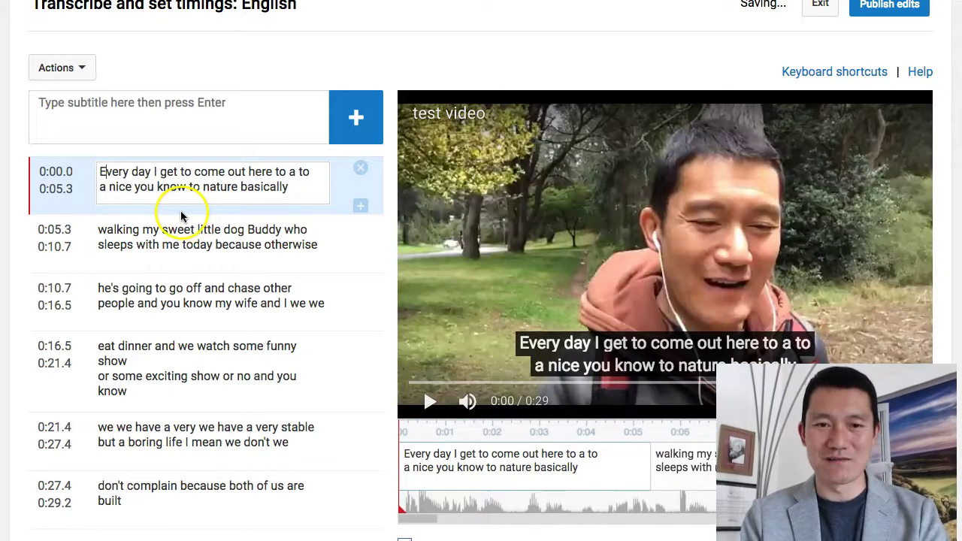
Step: Remove the filler words from the first caption, leaving "Every day I get to come out here to nature"
click(280, 171)
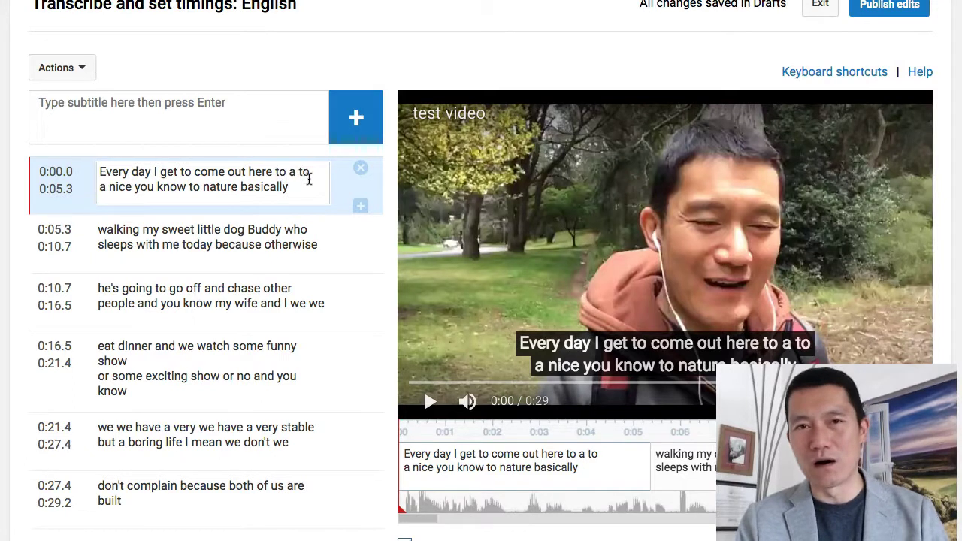
click(304, 170)
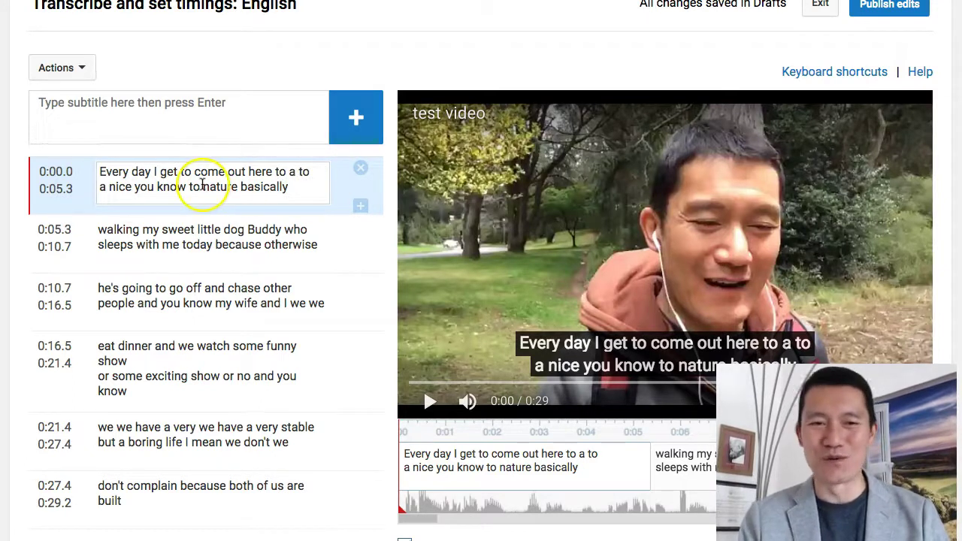
click(148, 184)
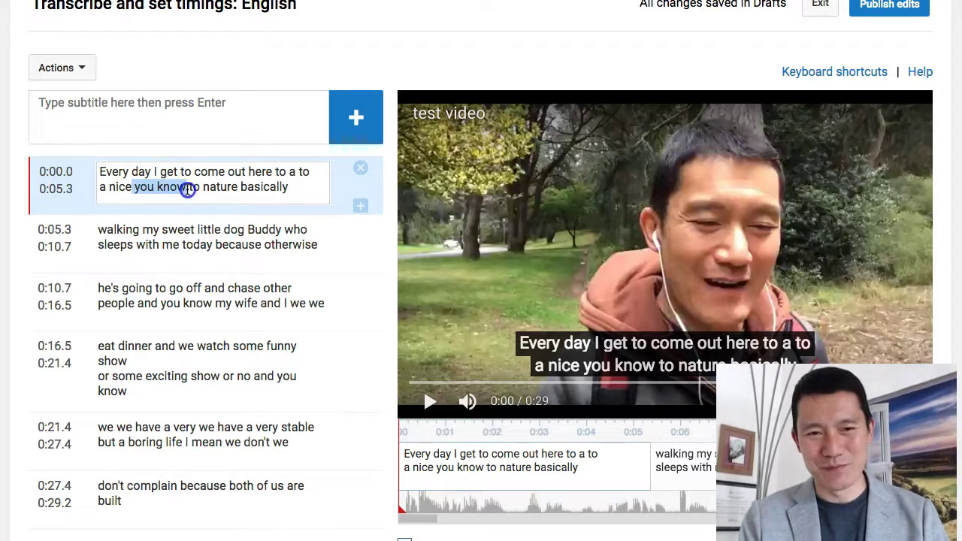
click(230, 168)
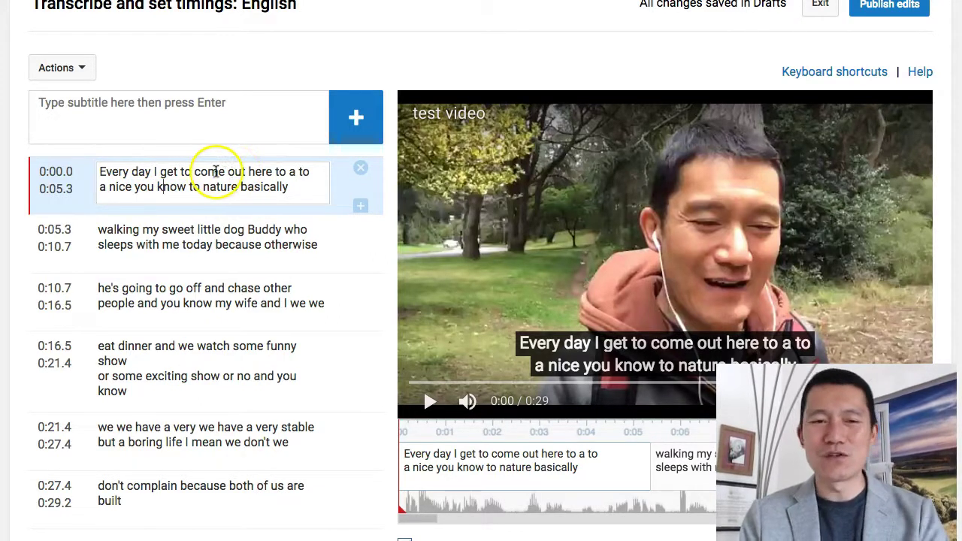
click(216, 171)
click(210, 172)
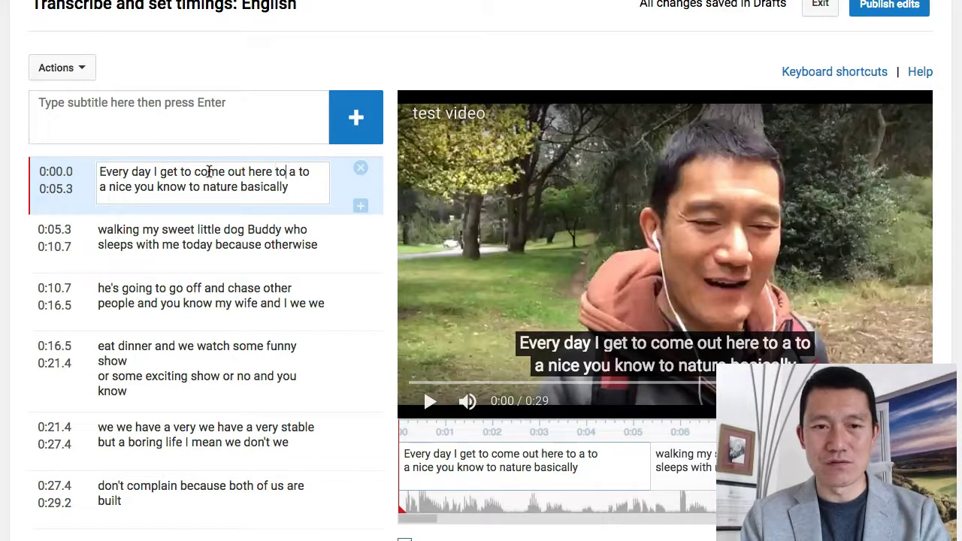
key(ctrl+shift+Right)
key(ctrl+shift+Right)
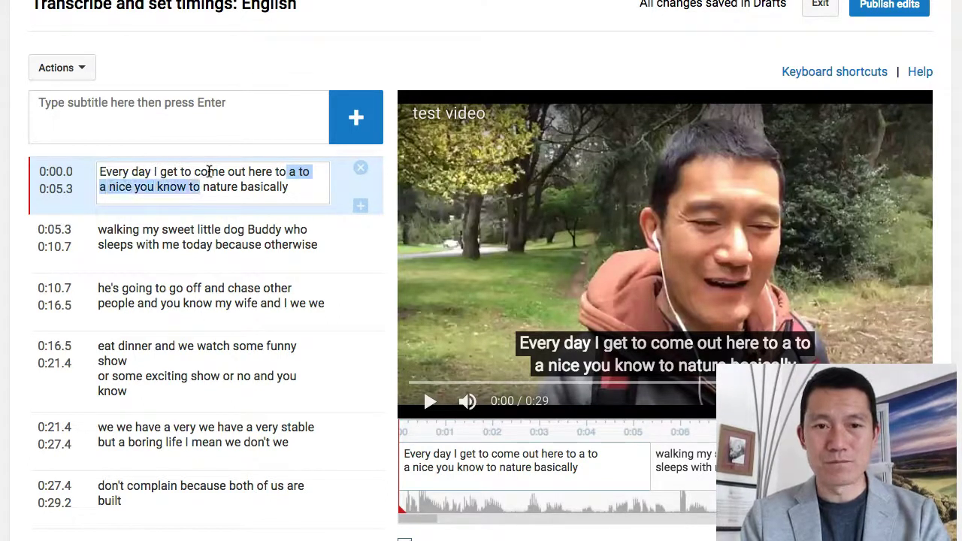
key(BackSpace)
key(ctrl+shift+Left)
key(BackSpace)
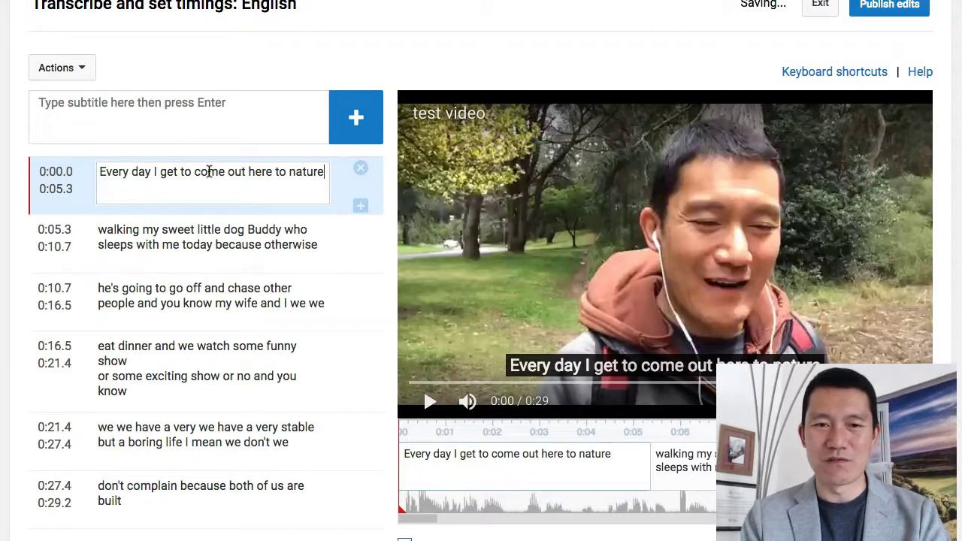
Step: Replace "sleeps" with "is leashed" in the second caption
click(123, 235)
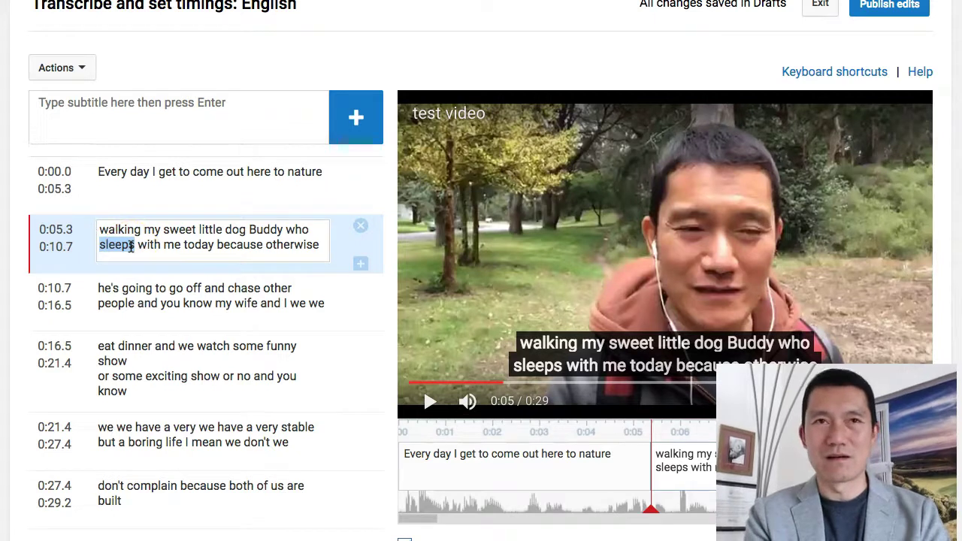
text(is leashed)
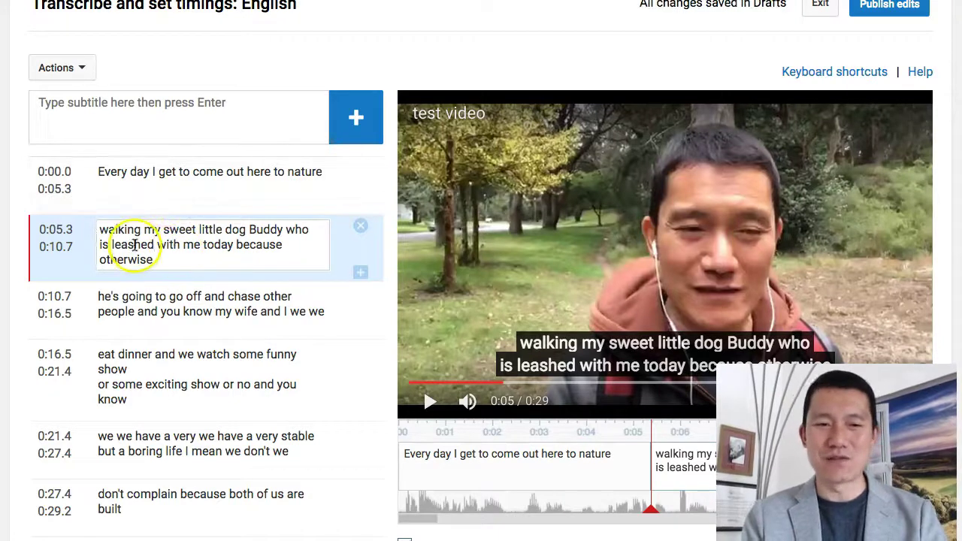
Step: Open the second caption's end time for editing, and review the caption timeline and the list of keyboard shortcuts
click(59, 245)
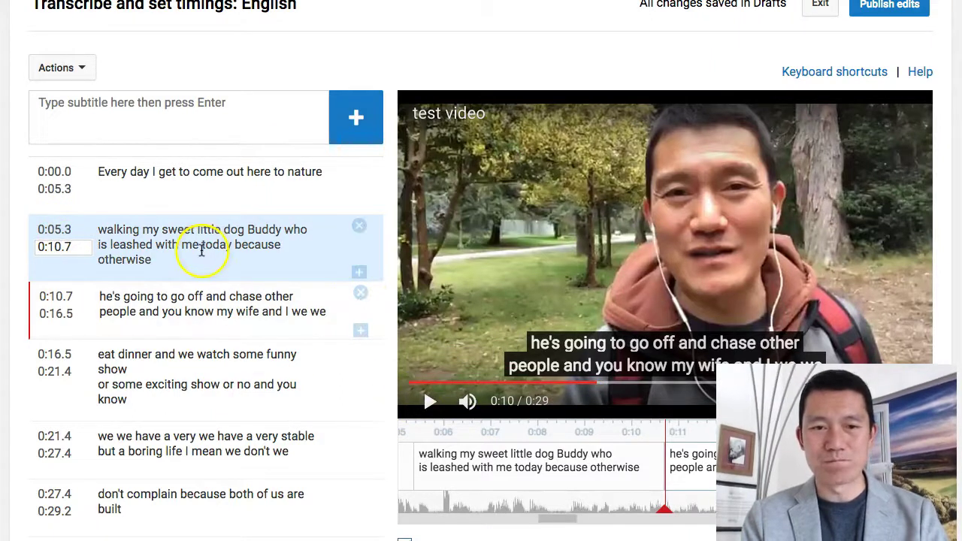
scroll(684, 295, down, 2)
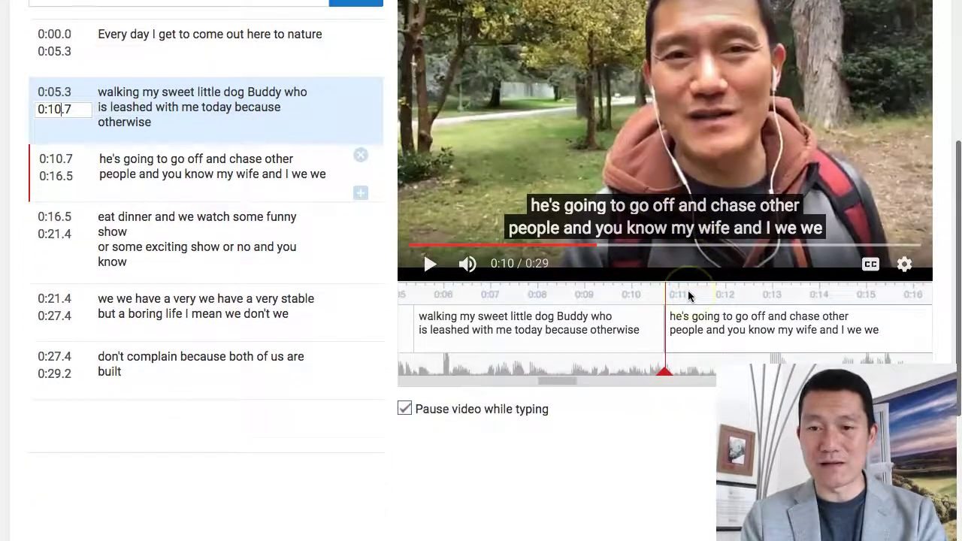
scroll(688, 296, down, 1)
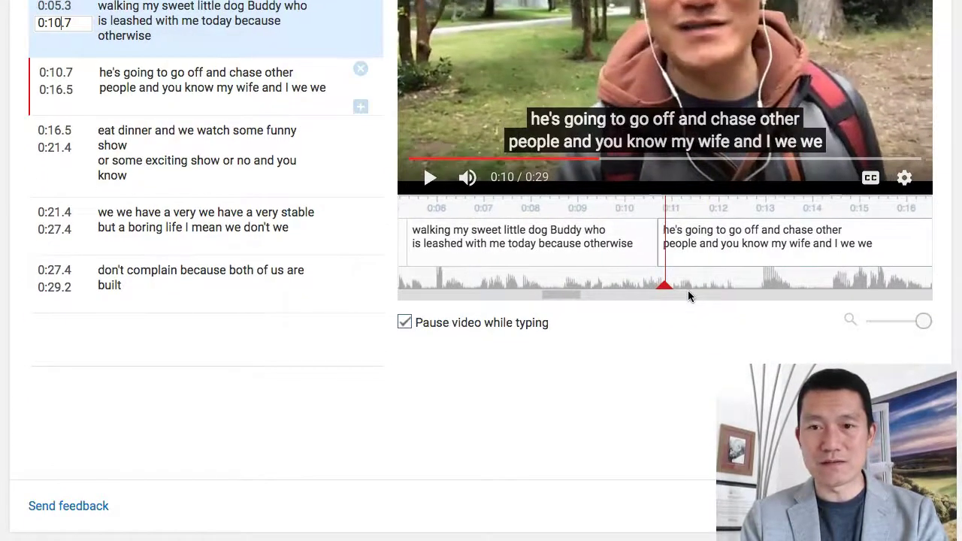
scroll(429, 279, up, 3)
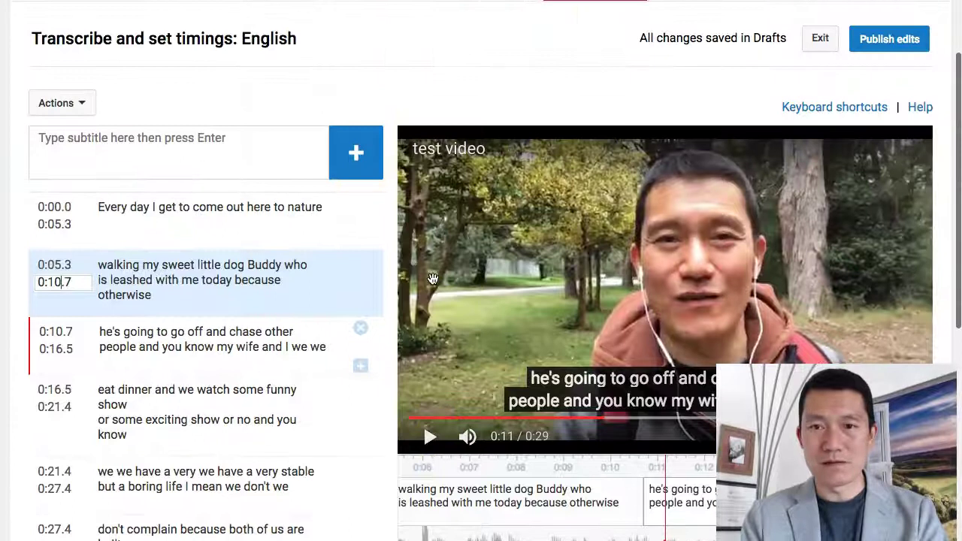
click(816, 109)
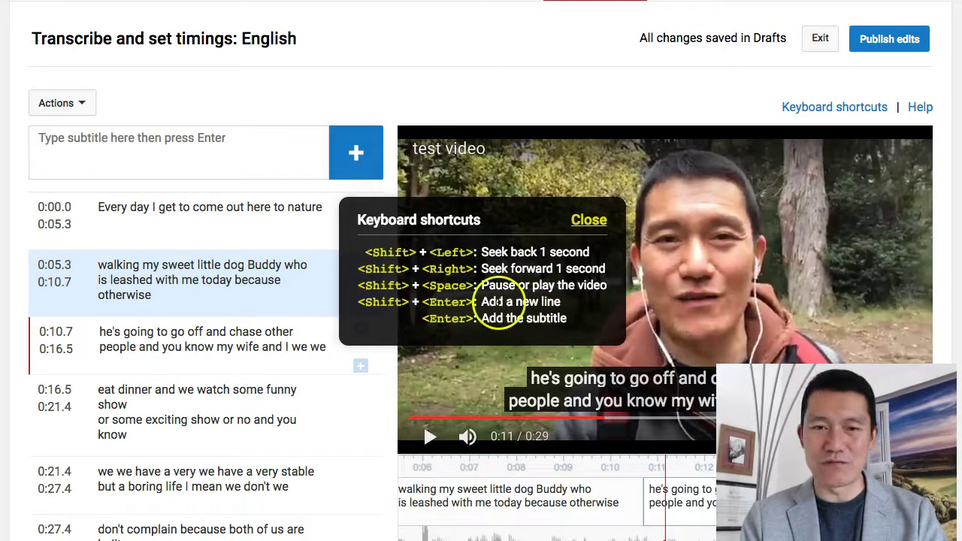
click(587, 222)
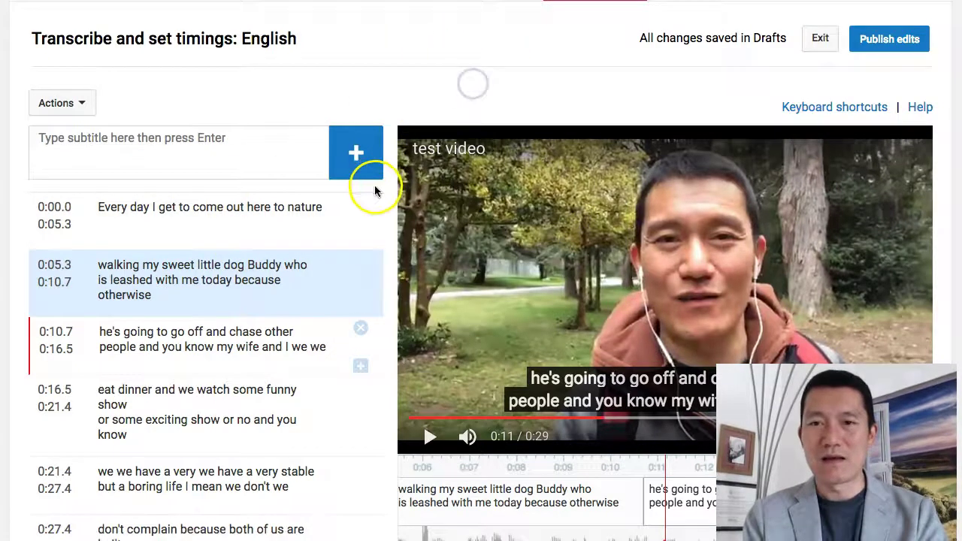
Step: Publish the edited English subtitles of the test video
scroll(375, 189, up, 1)
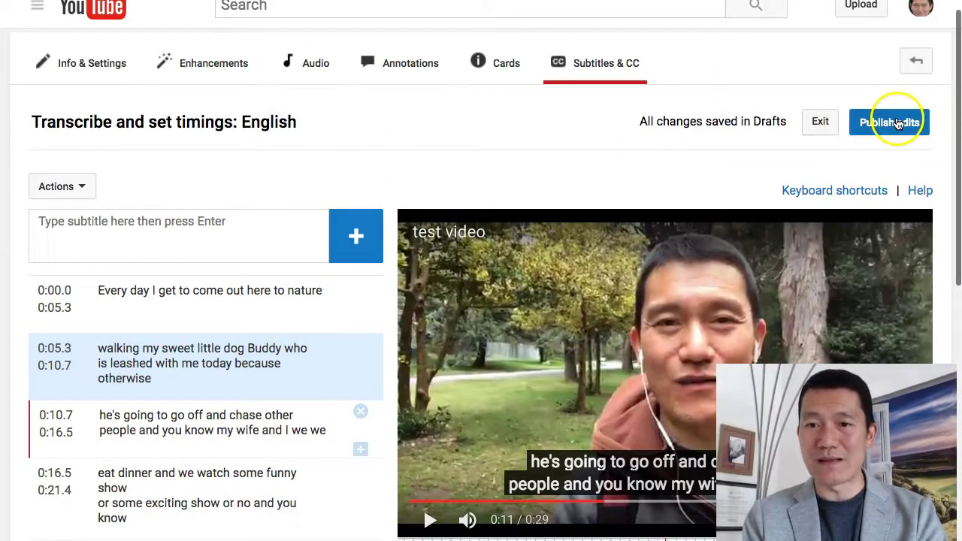
click(897, 123)
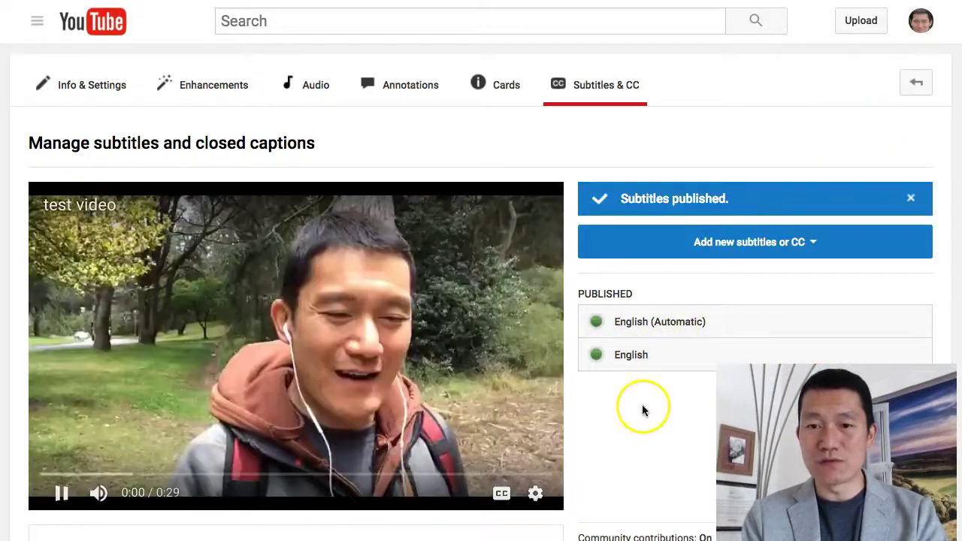
scroll(643, 404, down, 2)
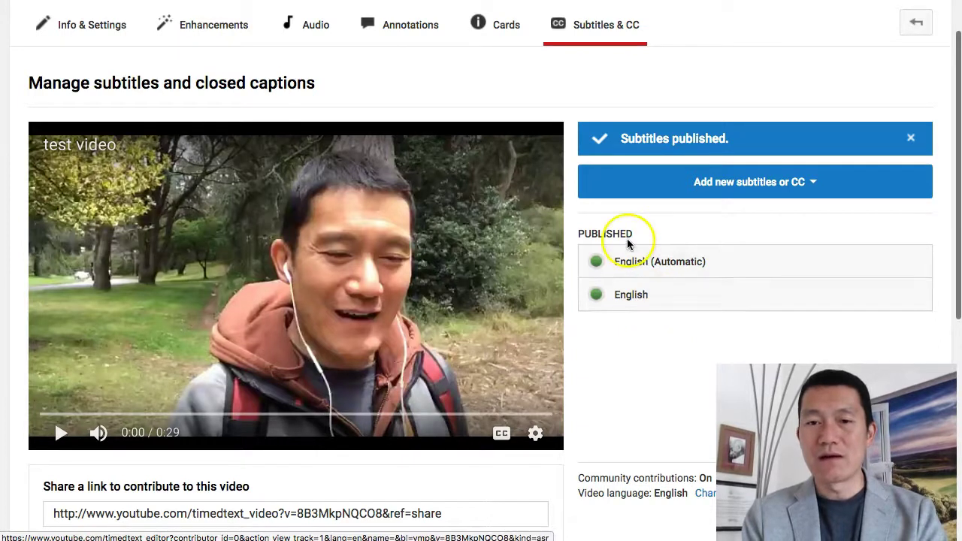
Step: Rename the published non-automatic English subtitle track as "English Edited" and return to the list of published subtitles
click(658, 298)
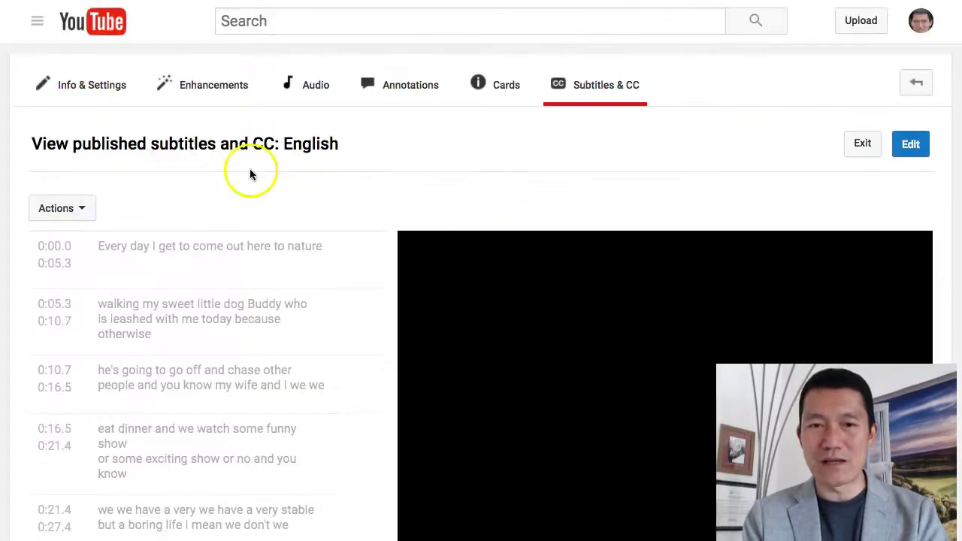
click(74, 209)
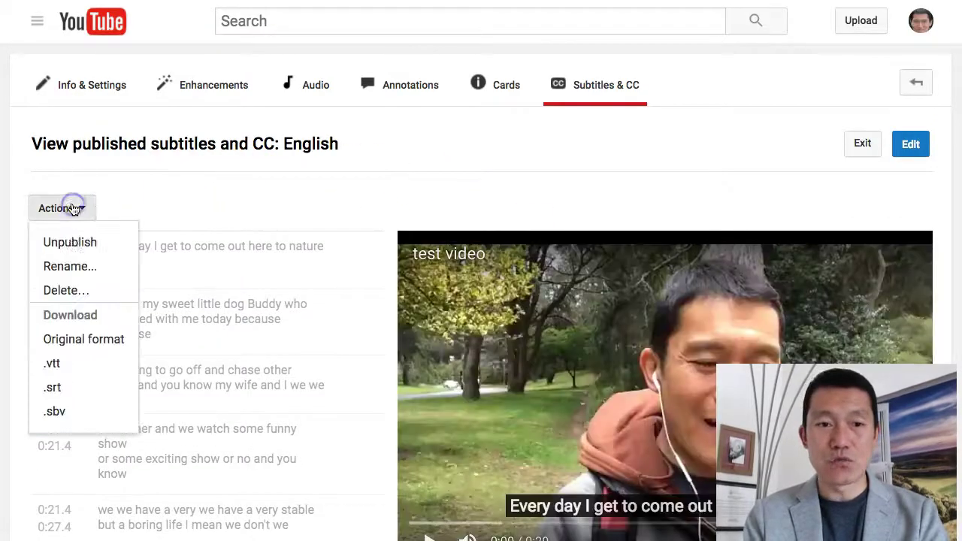
click(72, 264)
click(361, 274)
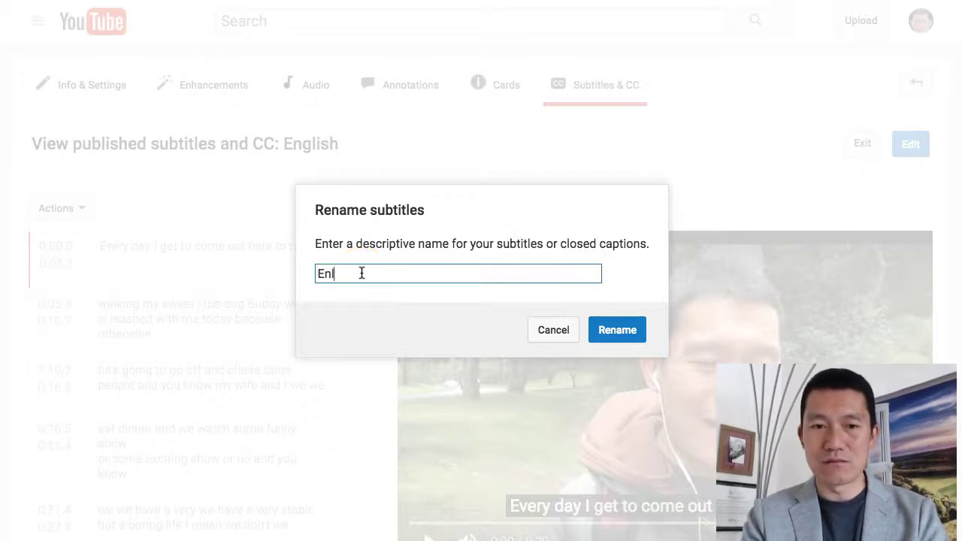
text(Edited)
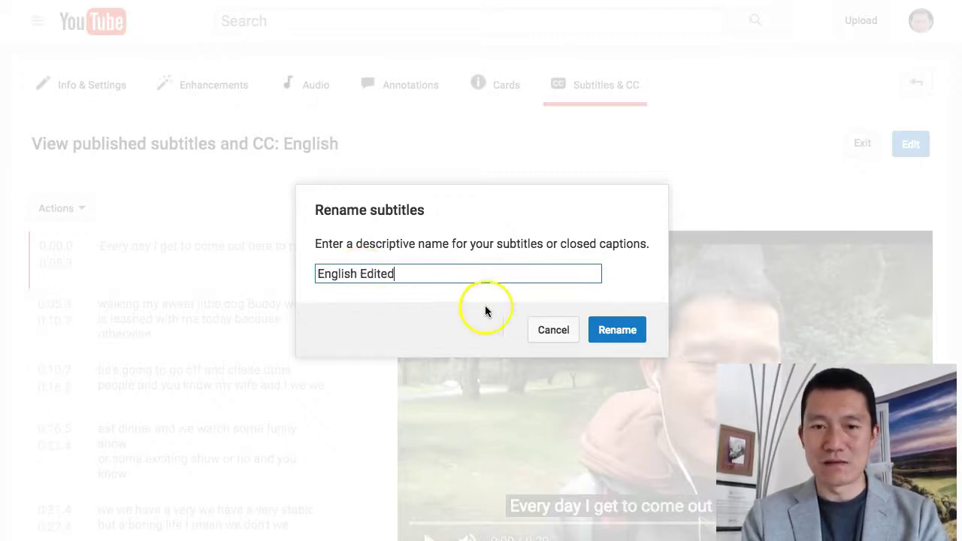
click(617, 330)
click(911, 145)
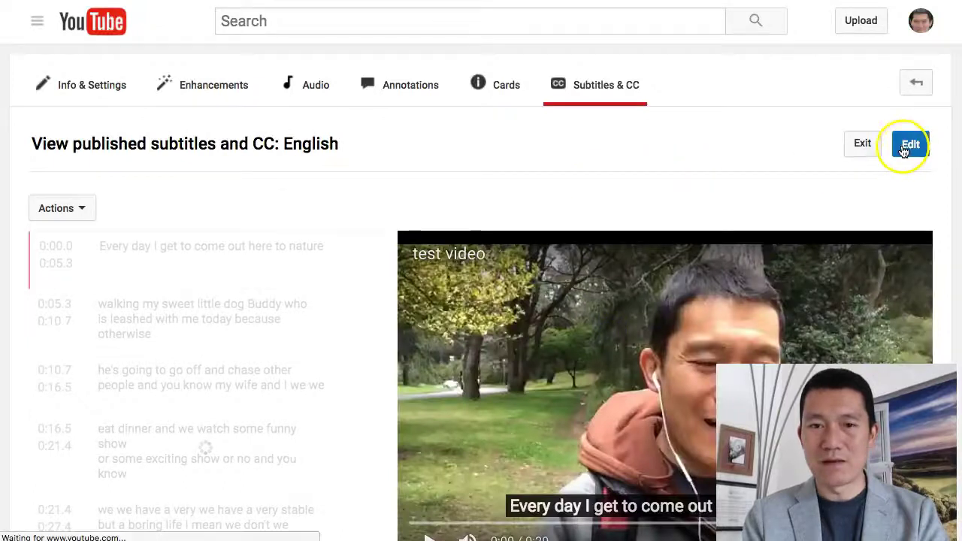
click(863, 145)
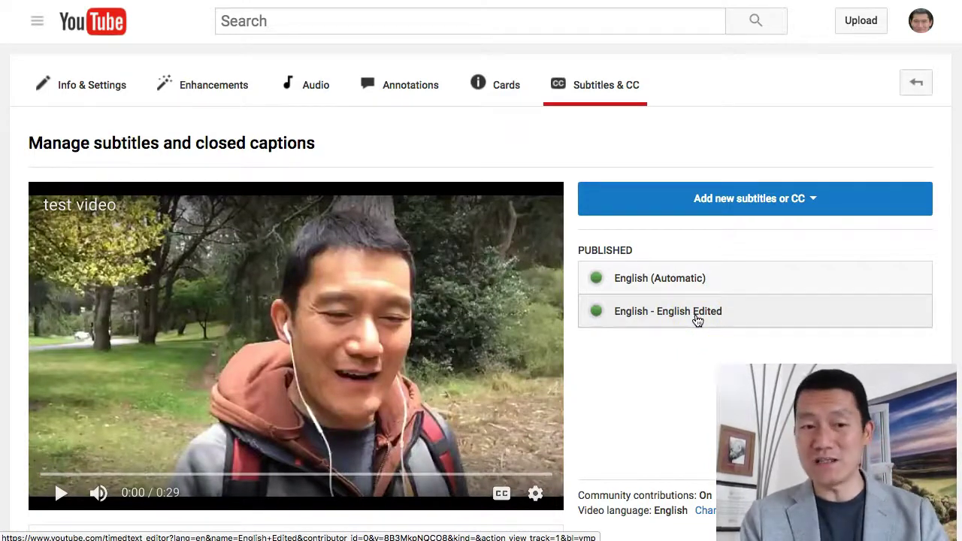
Step: Download the published "English Edited" subtitle track in .srt format
click(698, 316)
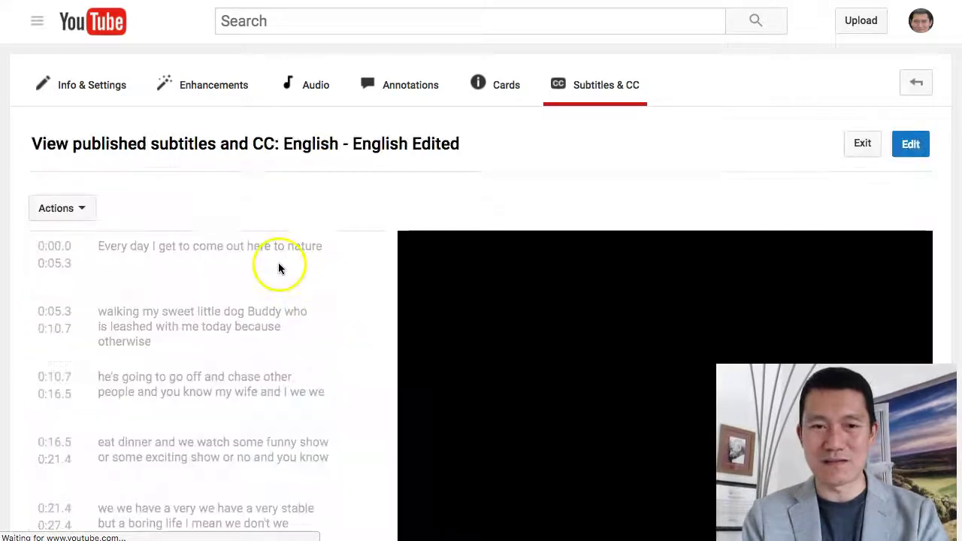
click(71, 208)
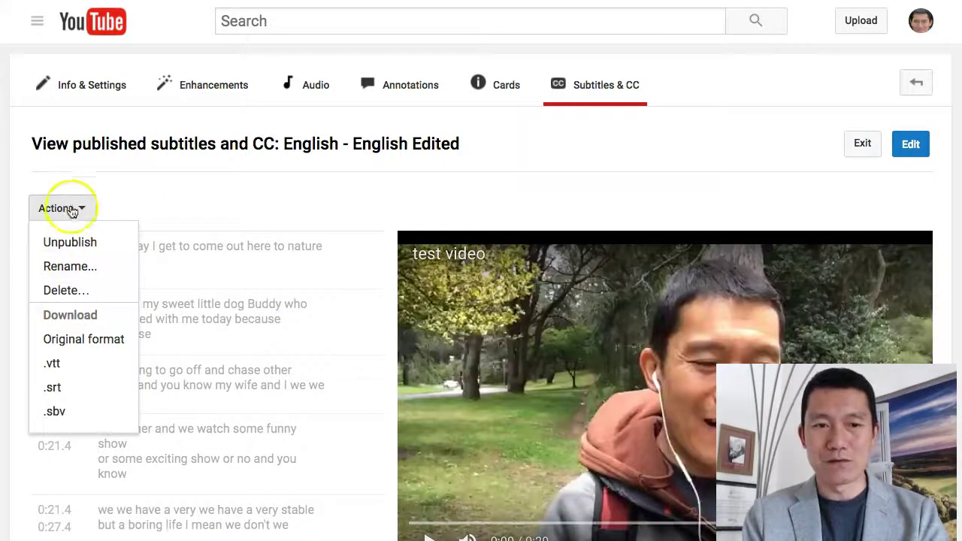
click(149, 195)
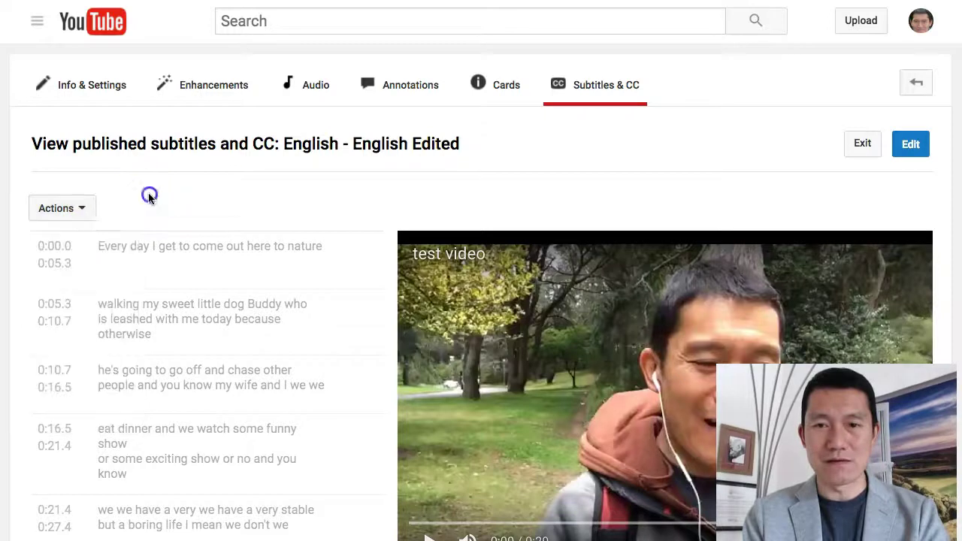
click(66, 208)
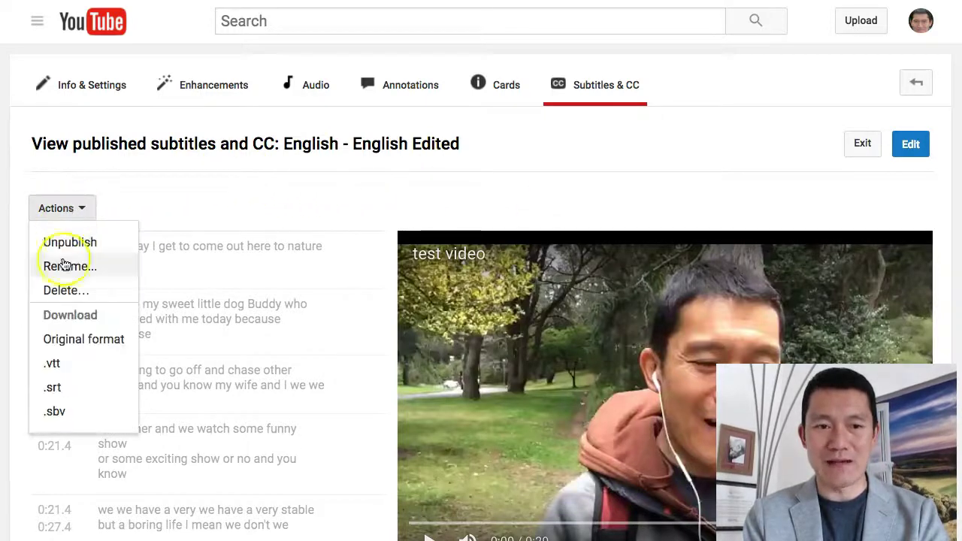
click(53, 390)
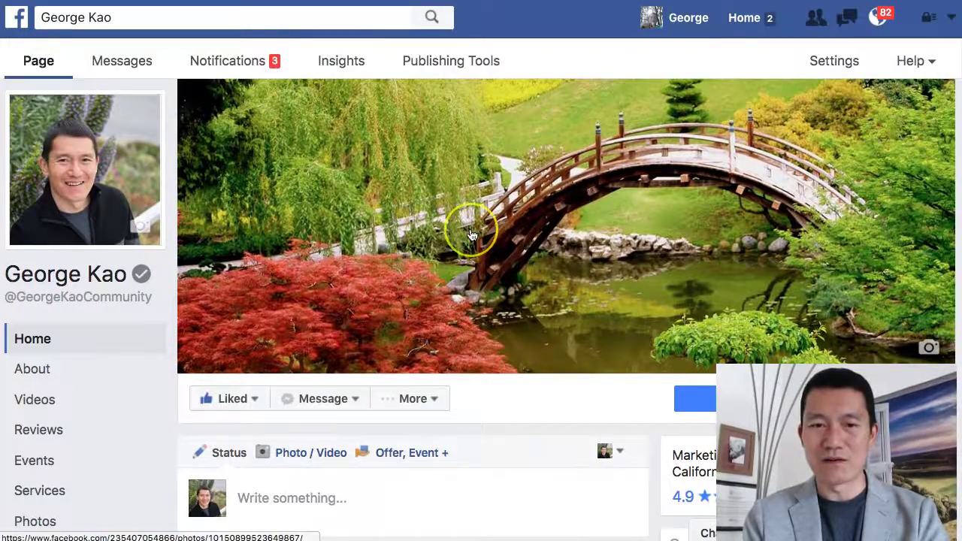
Step: Switch to the Facebook page and upload the test video as a new post
scroll(470, 226, down, 3)
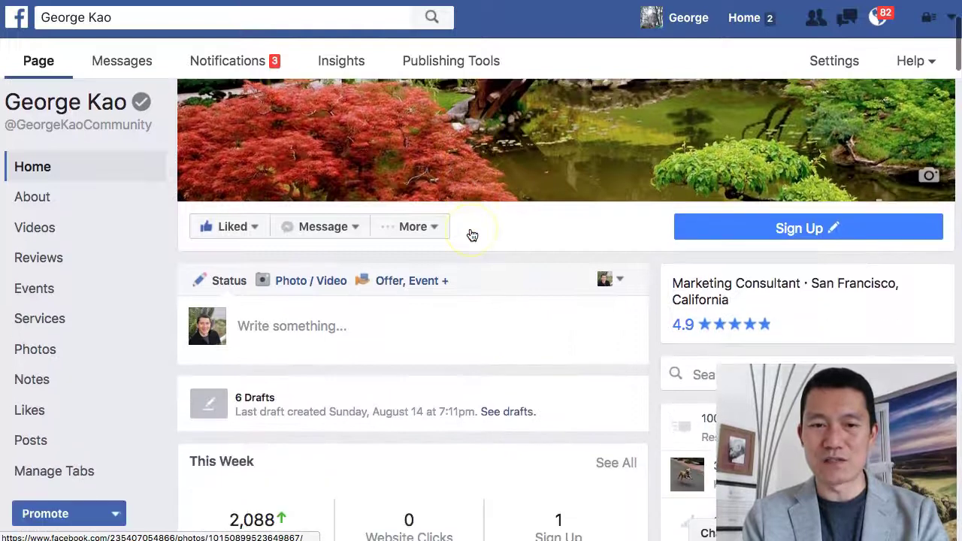
scroll(472, 236, down, 2)
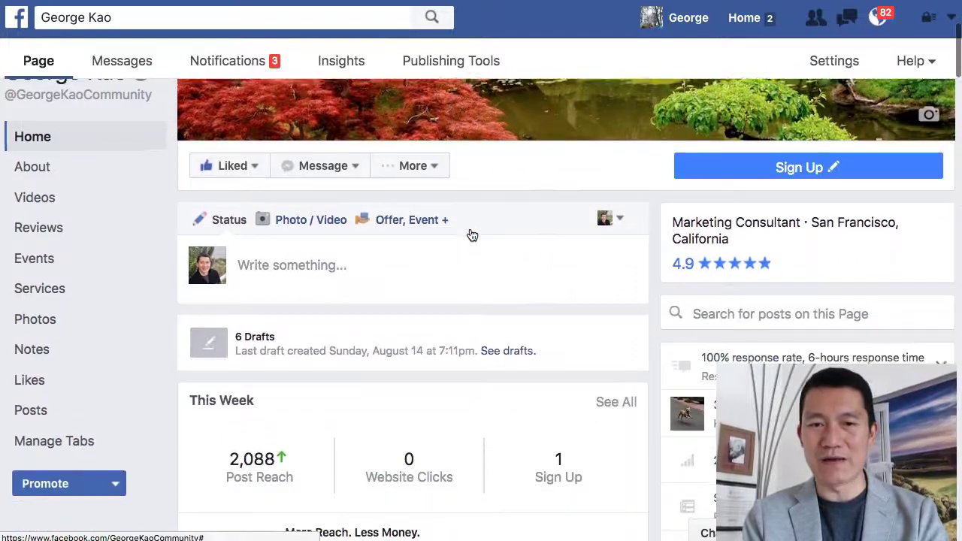
click(299, 224)
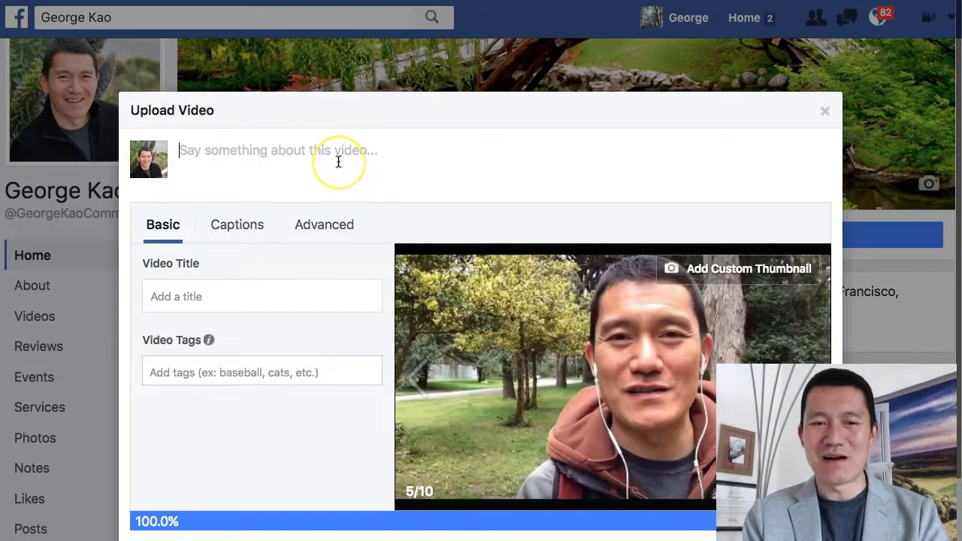
scroll(338, 162, down, 2)
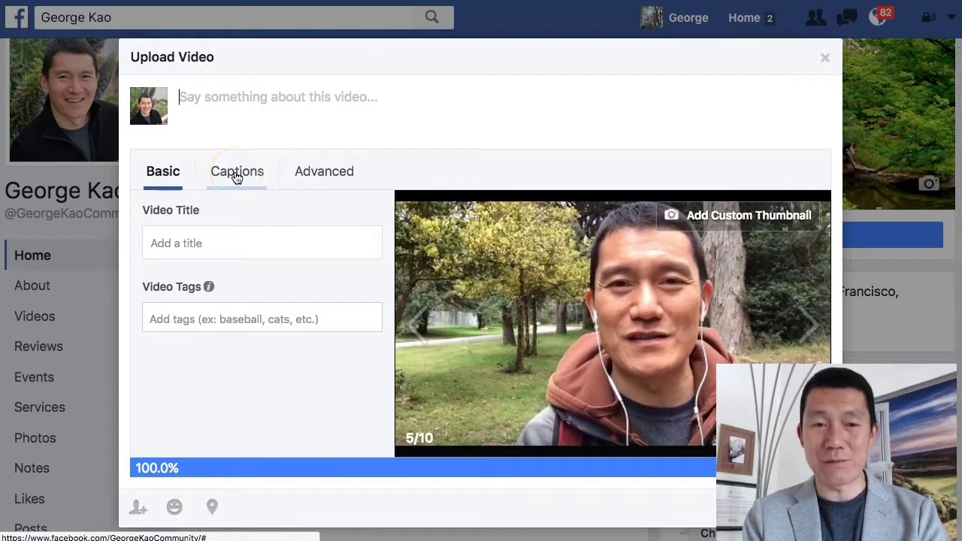
click(185, 243)
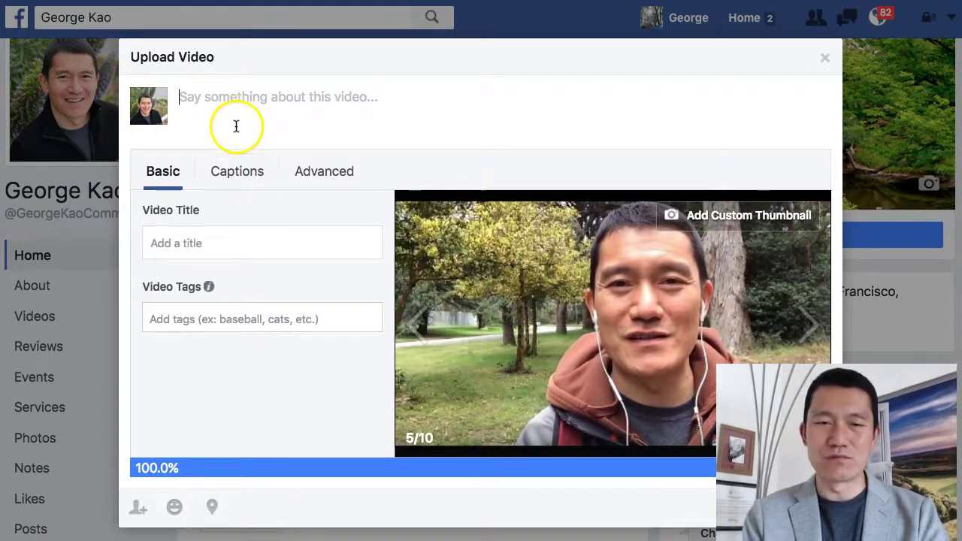
Step: Try to add captions.srt from the Desktop as the captions file of the uploaded video
click(235, 173)
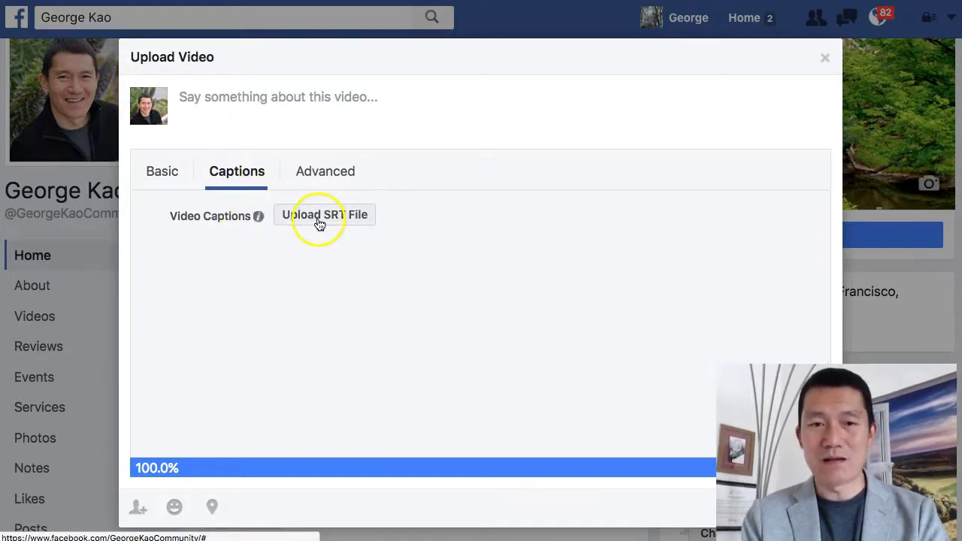
click(320, 219)
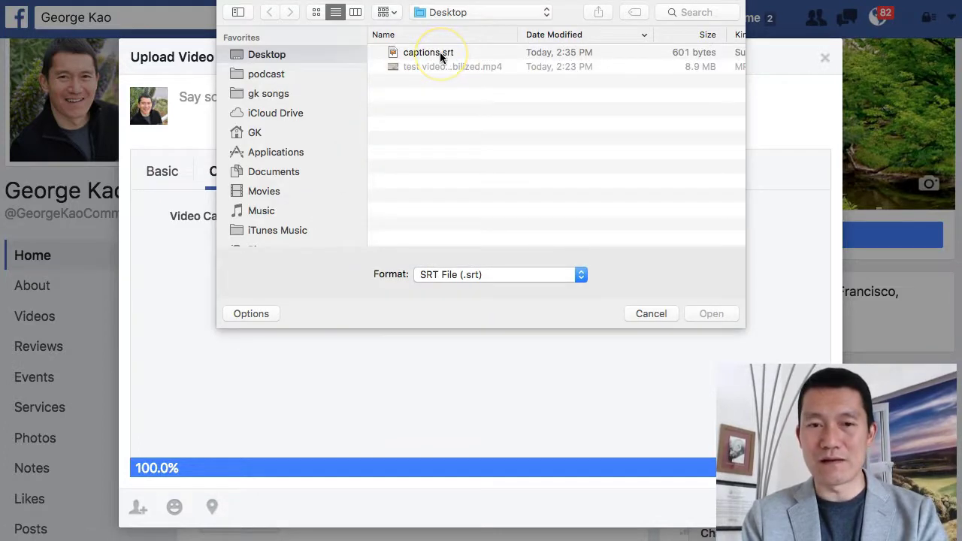
click(436, 53)
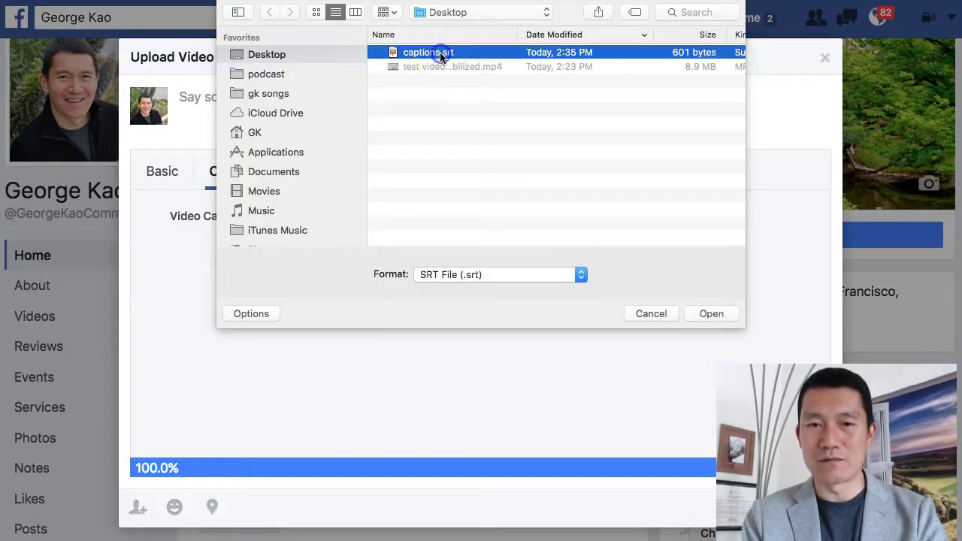
click(710, 315)
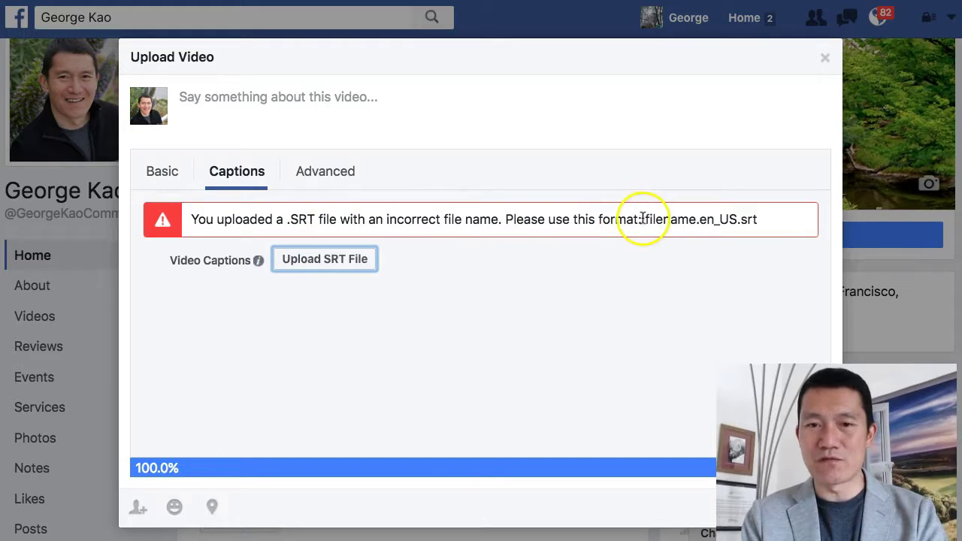
Step: Copy the required file name format from the upload error and rename captions.srt on the desktop as filename.en_US.srt
drag(645, 219, 661, 219)
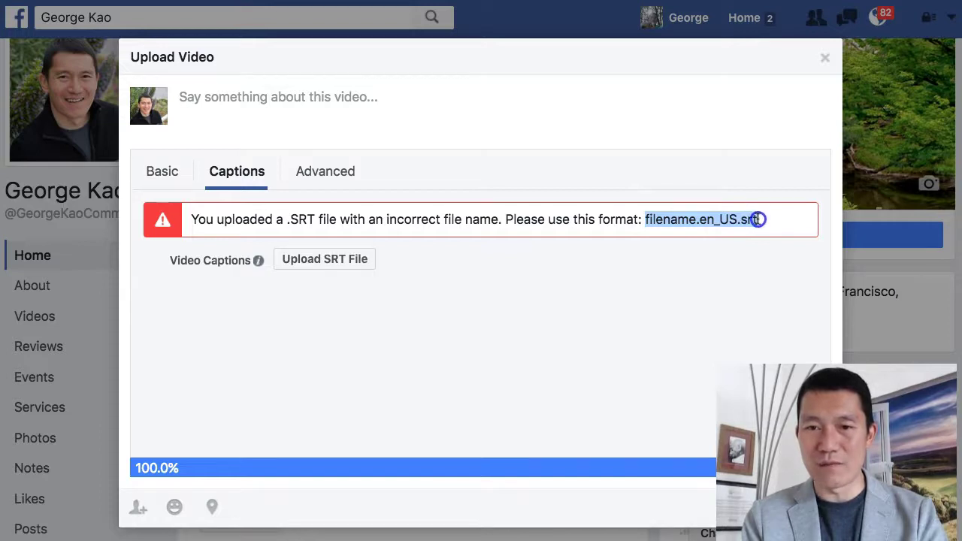
mouse_move(743, 219)
mouse_down()
mouse_move(700, 219)
mouse_move(748, 220)
mouse_up()
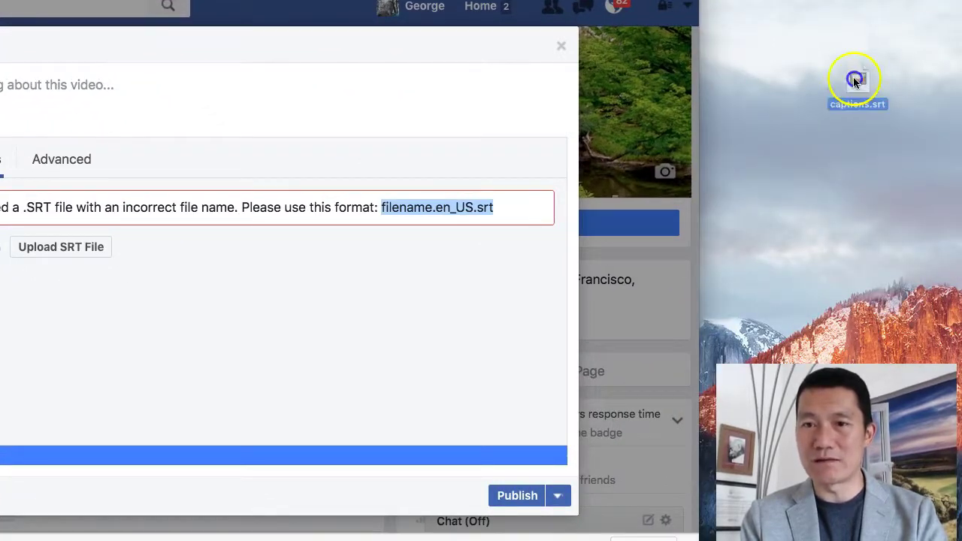
drag(855, 82, 812, 101)
click(810, 132)
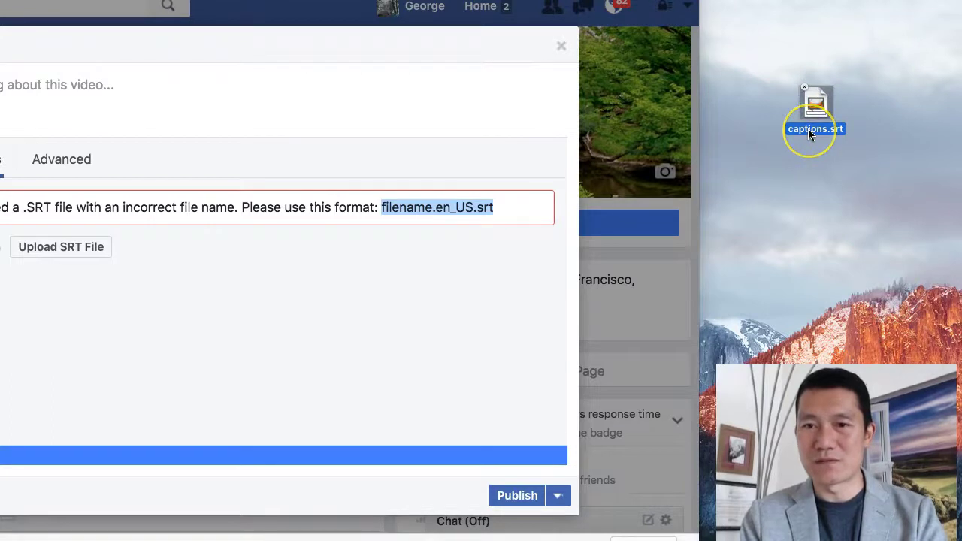
text(filename.en_US.srt)
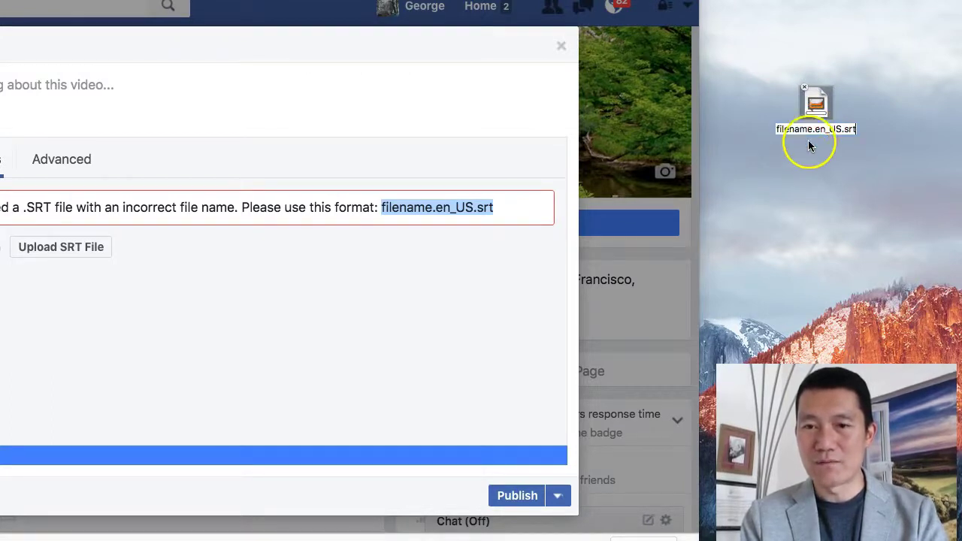
key(Left)
key(Left)
key(Left)
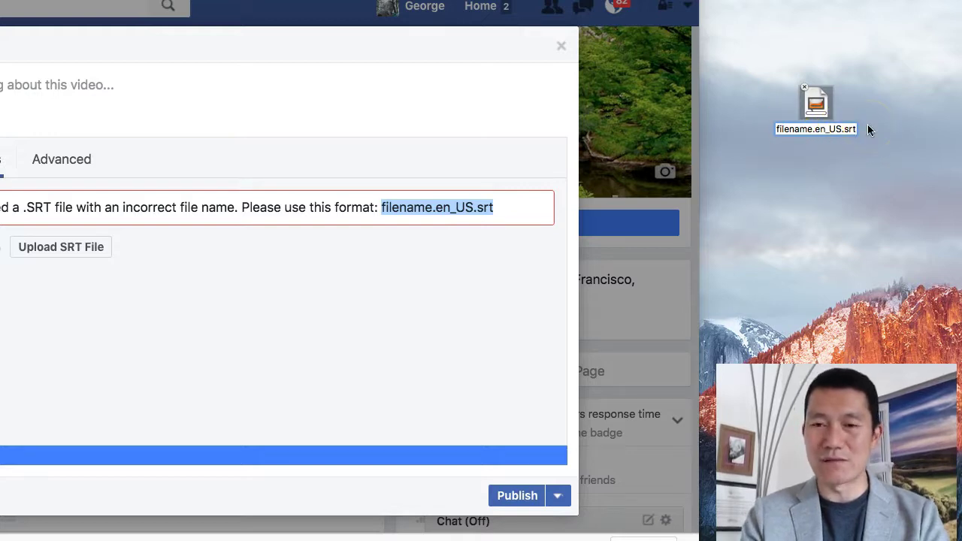
key(Return)
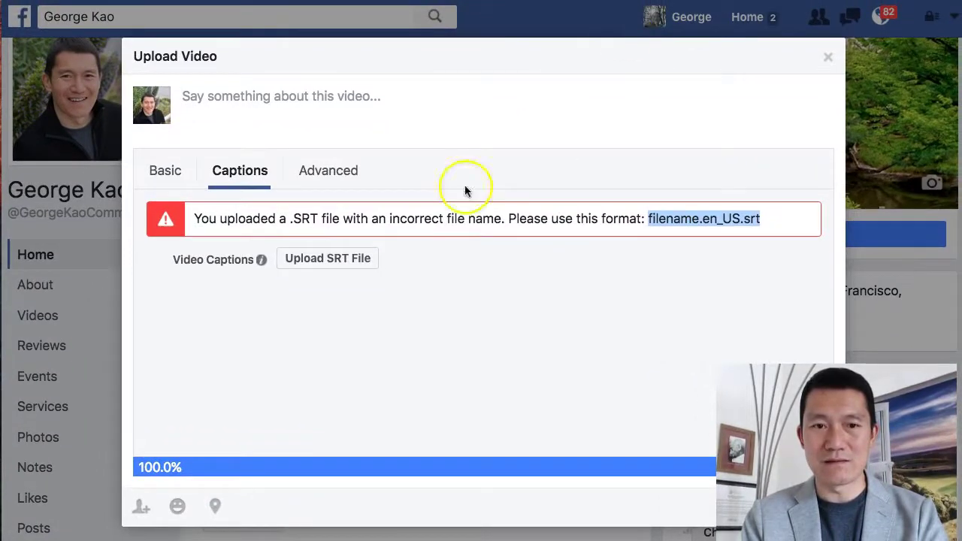
Step: Upload filename.en_US.srt from the Desktop as the video's captions and set the default language to English (US): en_US
click(320, 265)
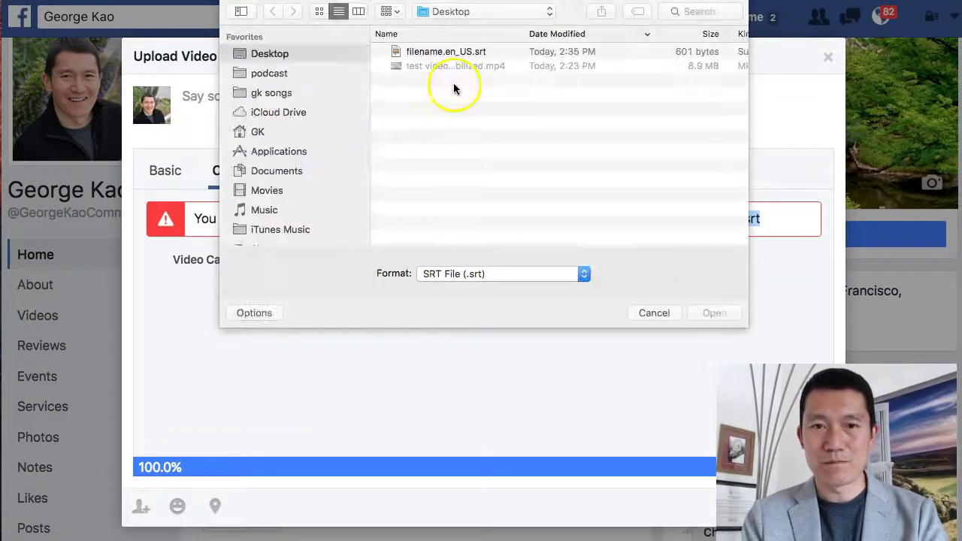
click(451, 53)
click(703, 314)
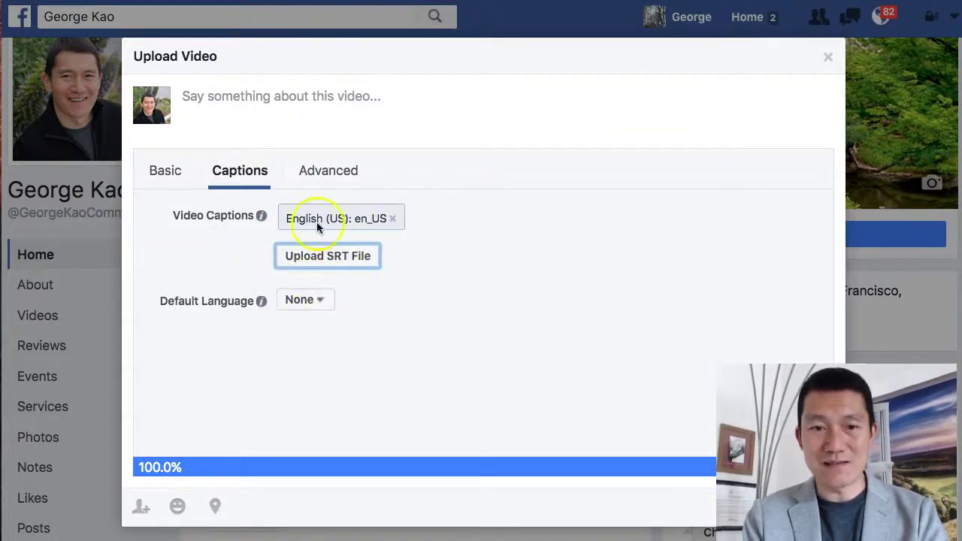
click(304, 302)
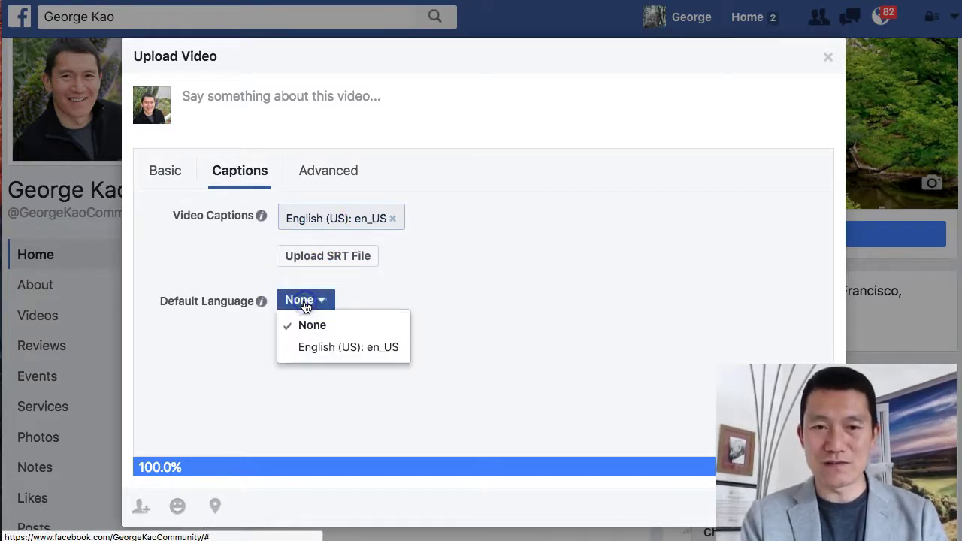
click(316, 350)
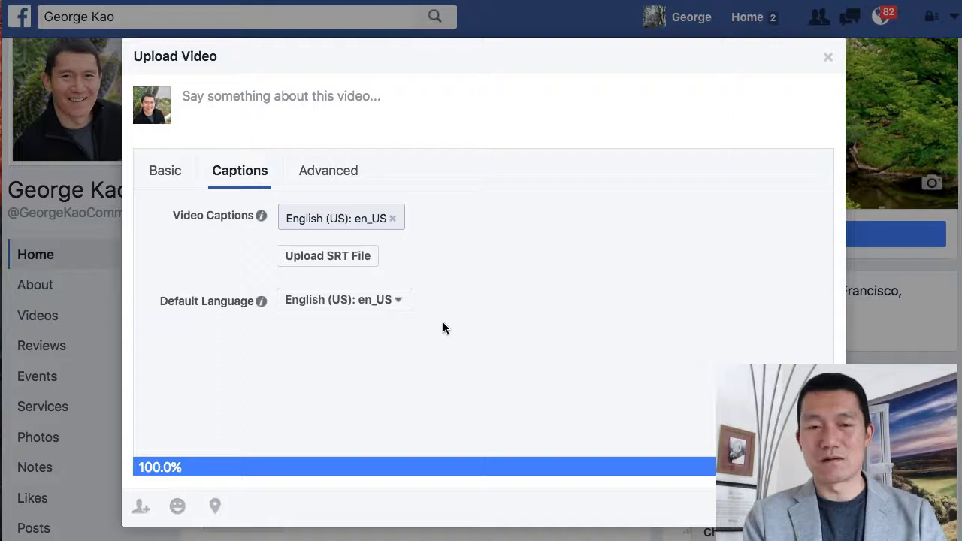
click(369, 306)
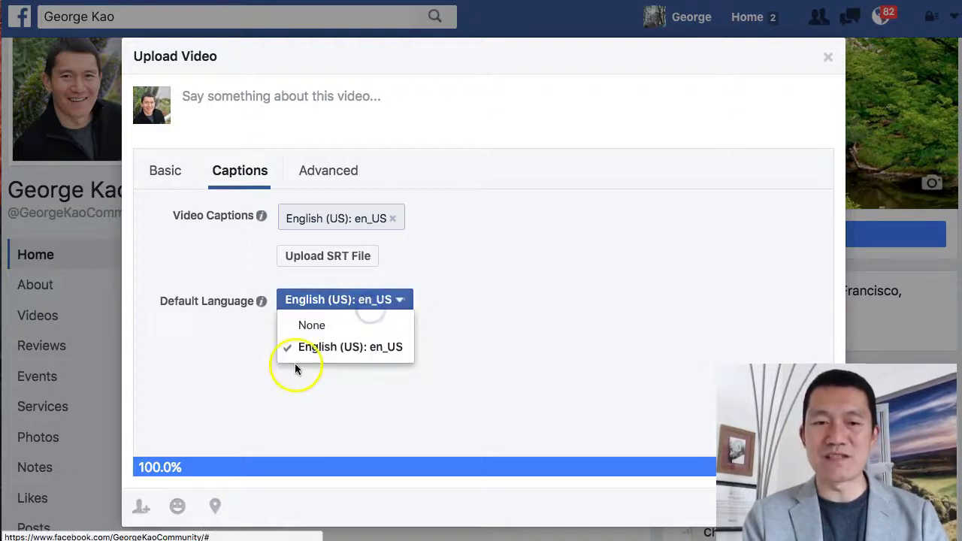
click(396, 352)
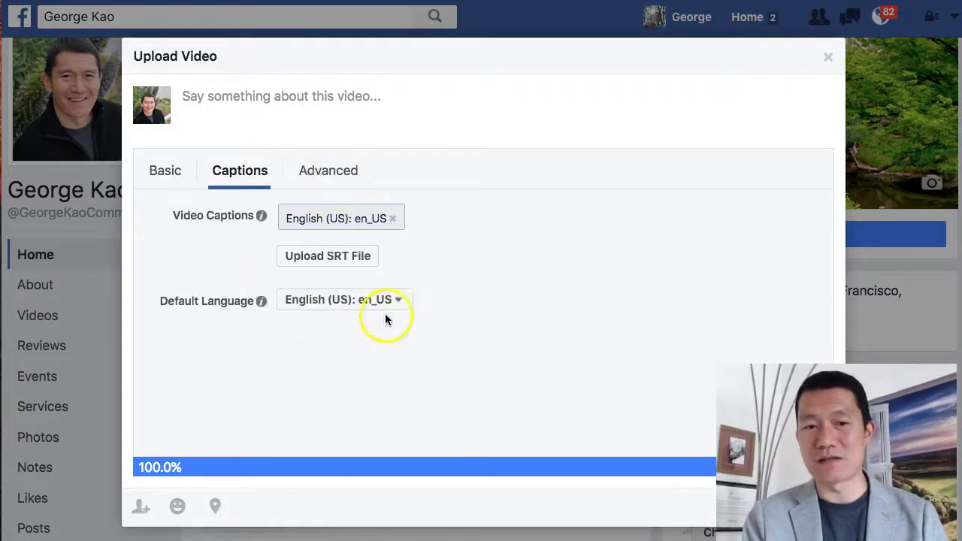
Step: Write the placeholder text "dsakjdlksjaldsa", "ds", "d" and "asd" on four separate lines as the video post's description
click(401, 114)
text(dsakjdlksjaldsa)
key(Return)
text(ds)
key(Return)
text(d)
key(Return)
text(asd)
click(479, 187)
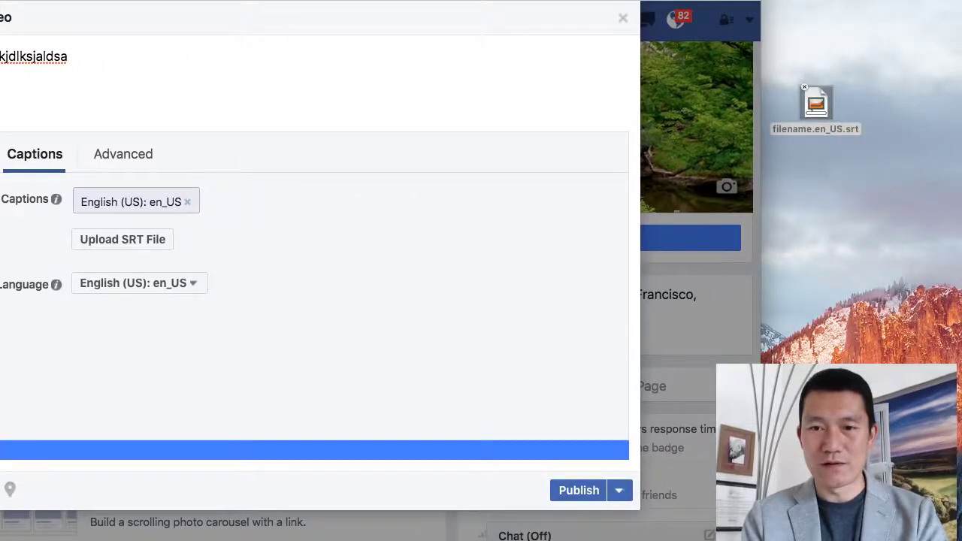
Step: Save the captioned video post as unpublished instead of publishing it
click(619, 495)
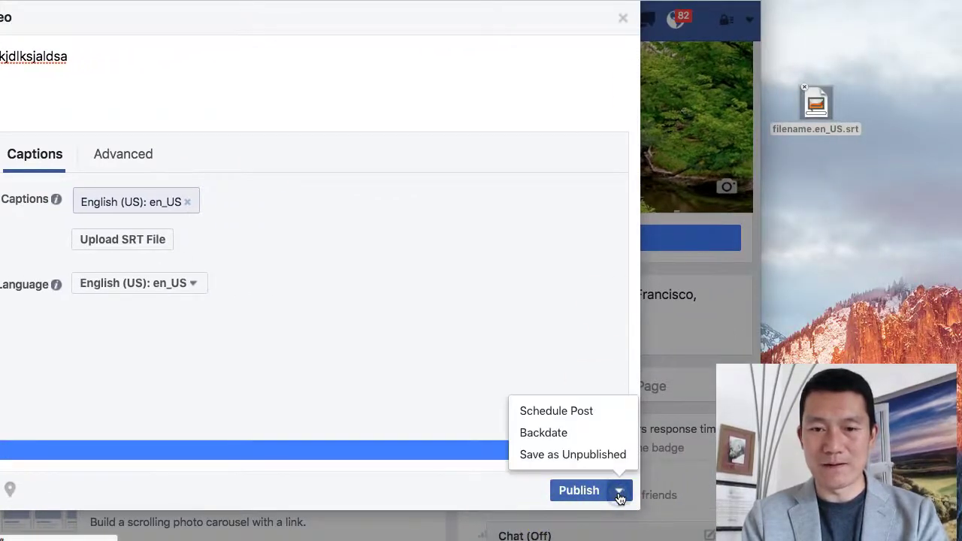
click(583, 455)
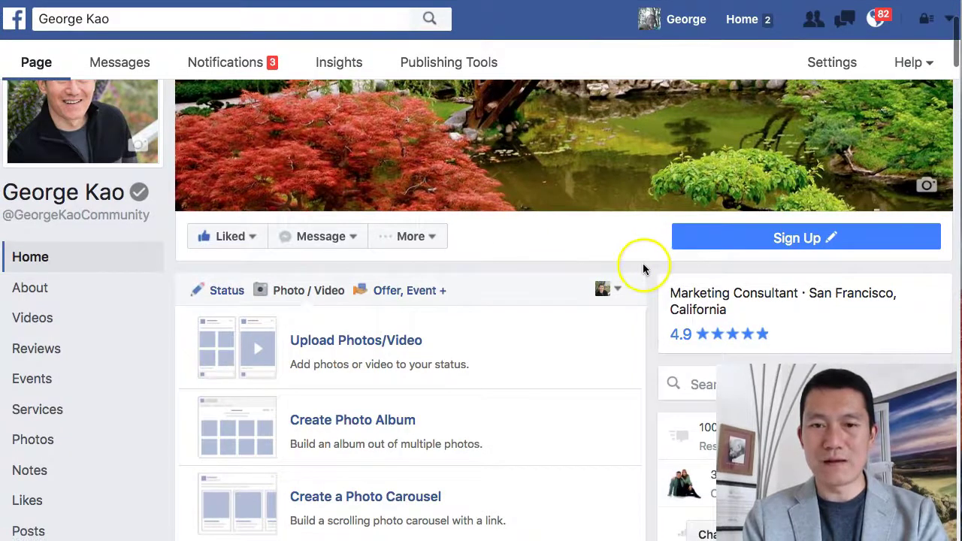
click(319, 236)
click(254, 236)
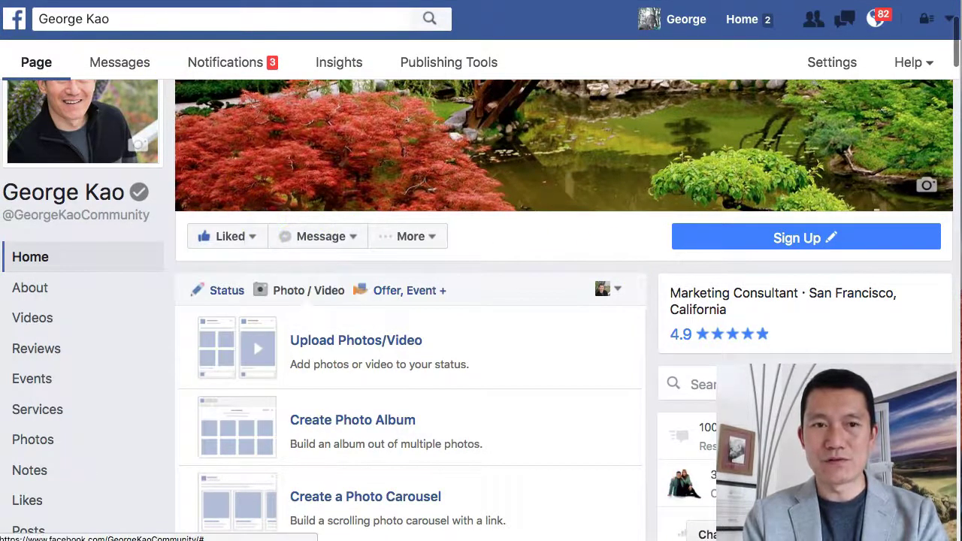
Step: Reload the Facebook page and open its list of draft posts
click(57, 0)
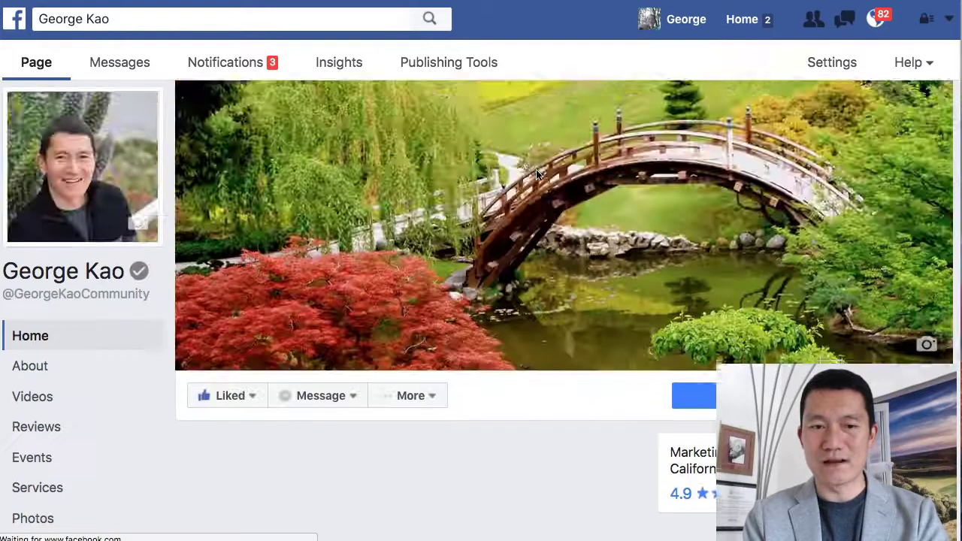
scroll(536, 175, down, 5)
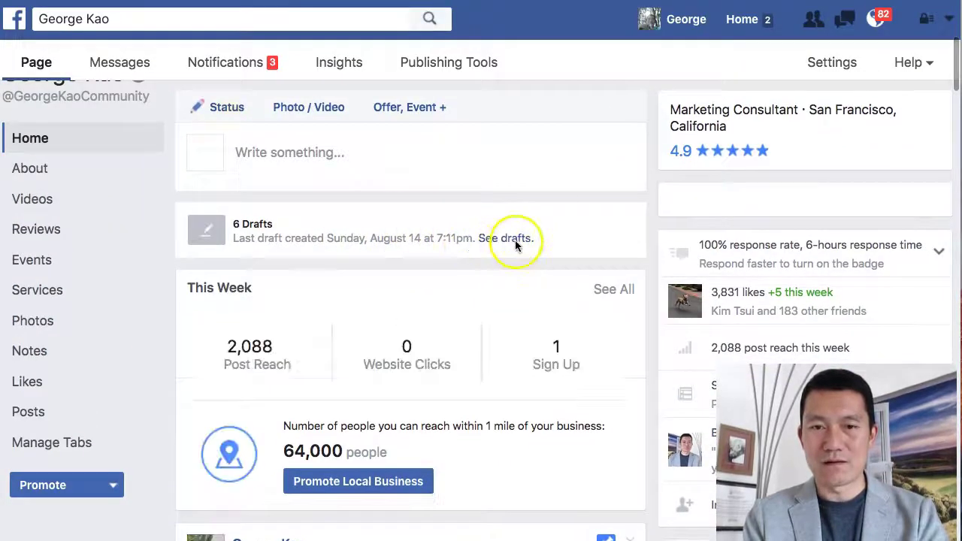
click(506, 240)
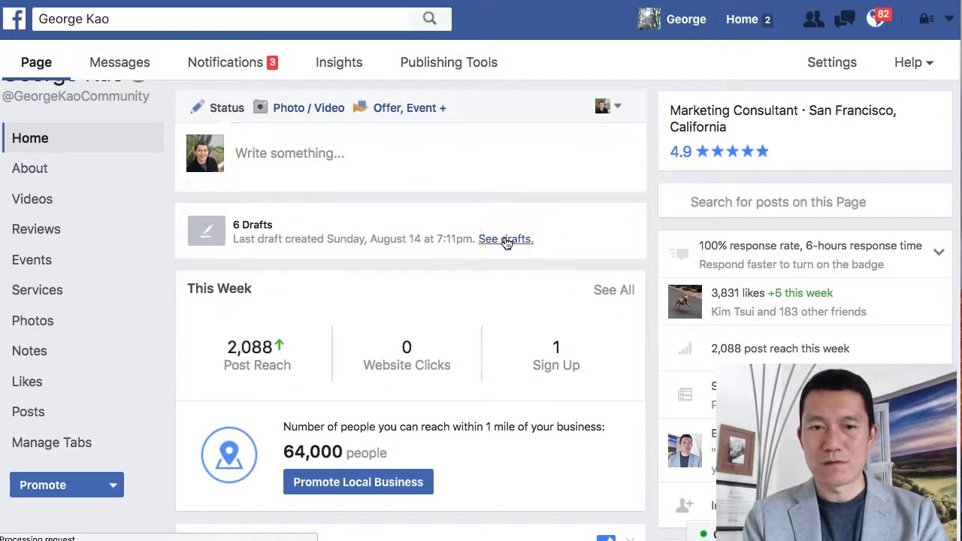
click(506, 240)
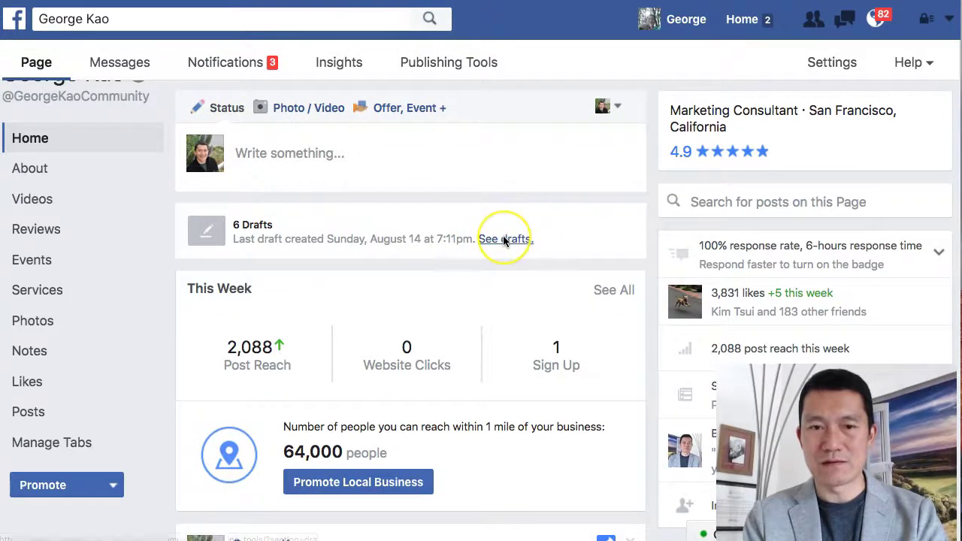
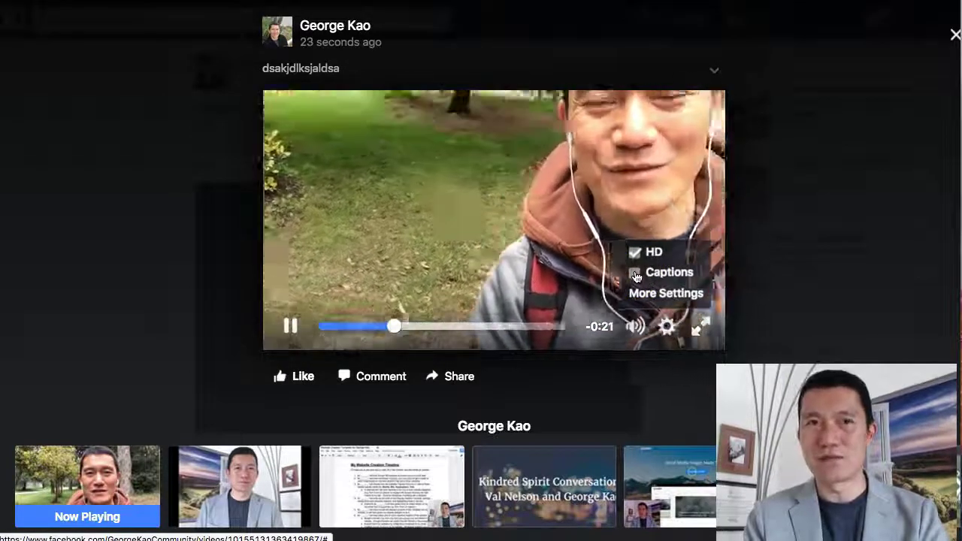
Step: Close the enlarged test video and view how the captions play within the published post
click(836, 101)
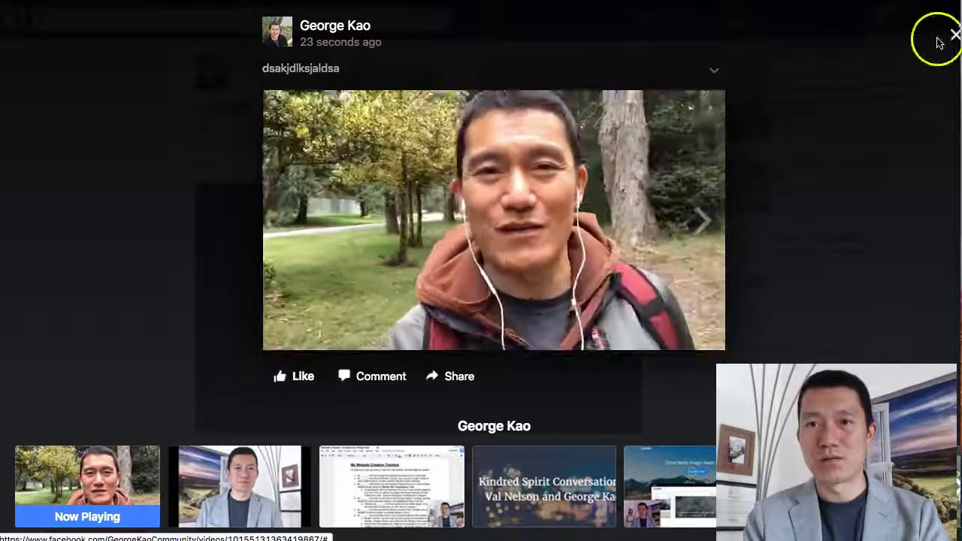
click(525, 244)
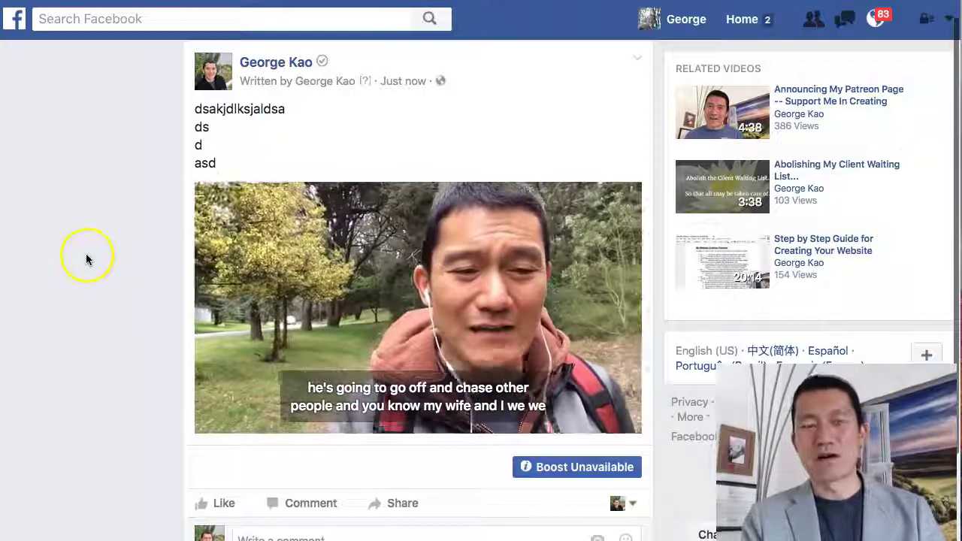
scroll(101, 241, up, 1)
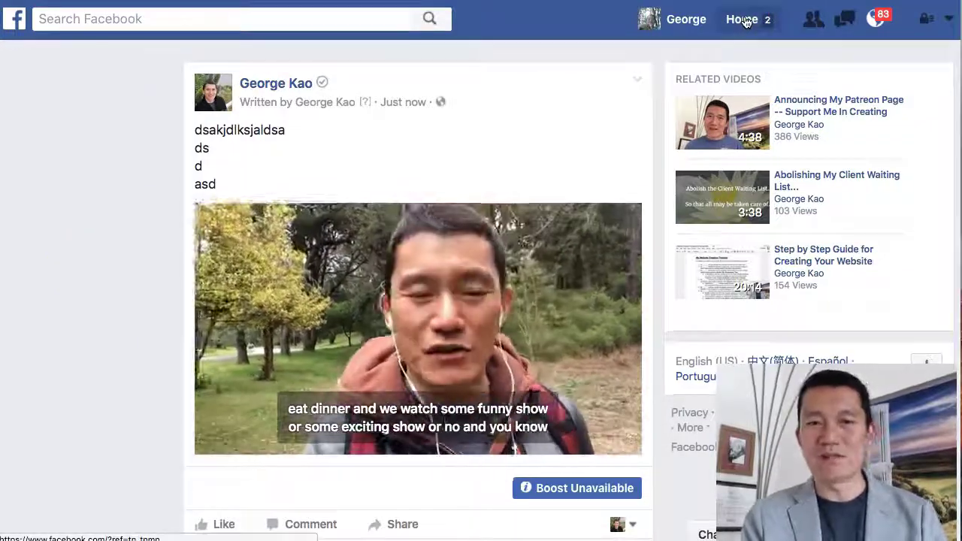
Step: Go to the home news feed and browse the posts for a shared video that plays automatically
click(744, 21)
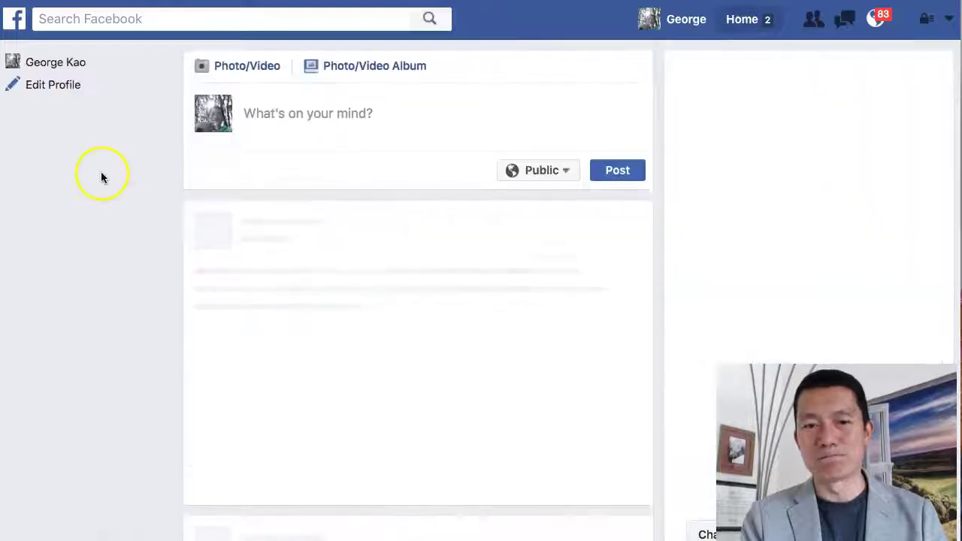
scroll(208, 187, down, 10)
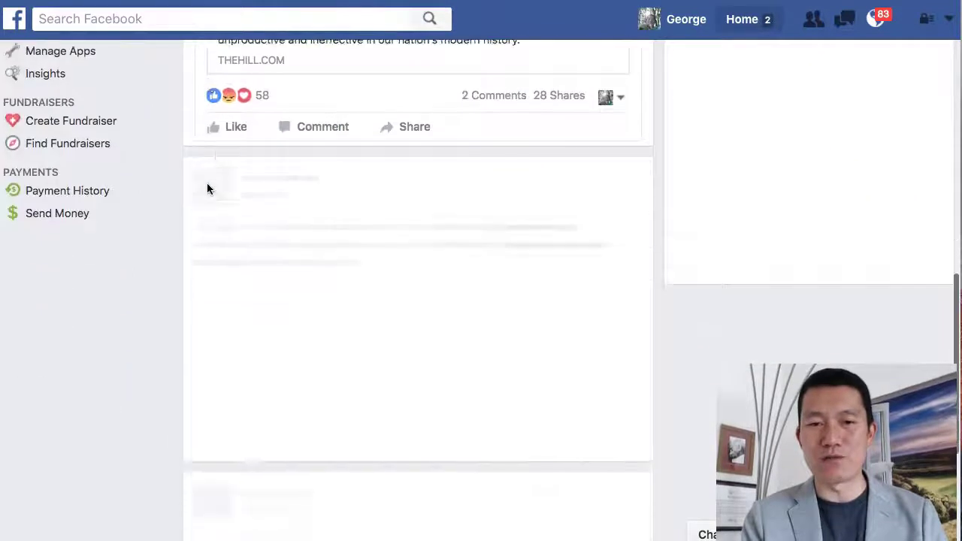
scroll(209, 188, down, 2)
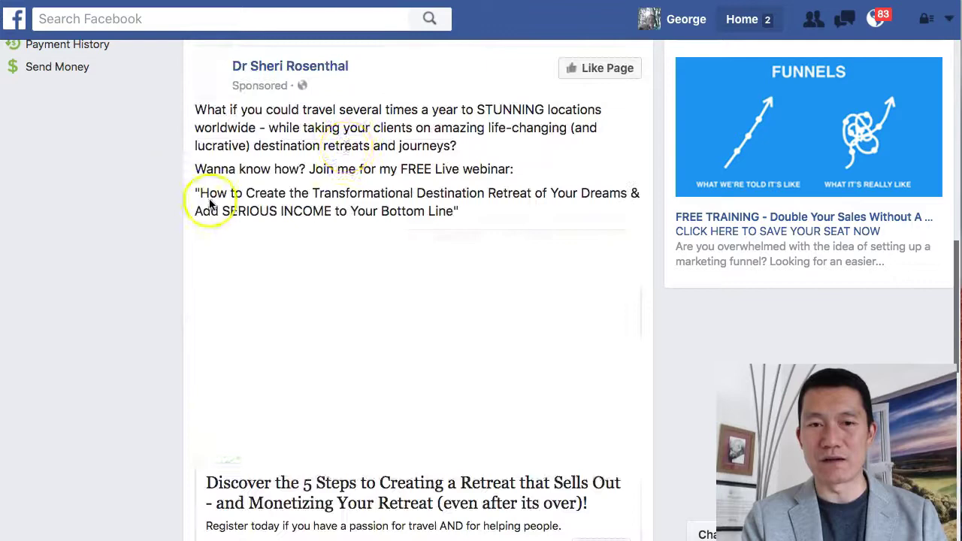
scroll(215, 243, down, 6)
scroll(214, 244, down, 1)
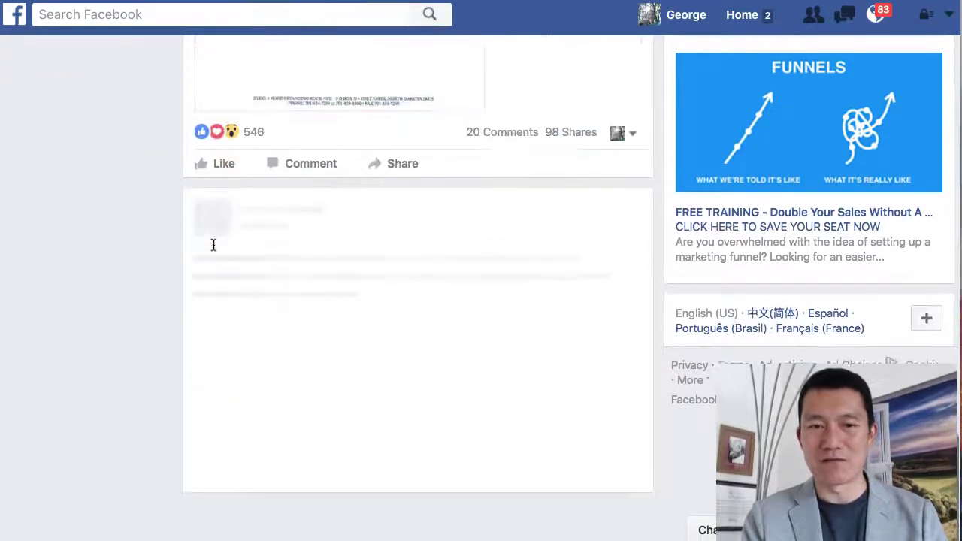
scroll(110, 243, down, 4)
scroll(110, 244, down, 15)
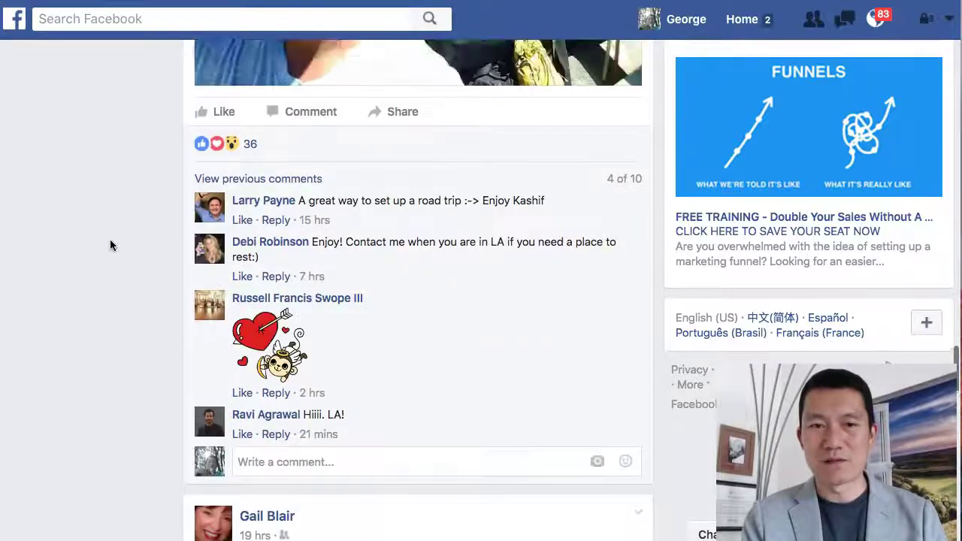
scroll(110, 244, up, 3)
scroll(109, 244, down, 3)
scroll(109, 241, down, 15)
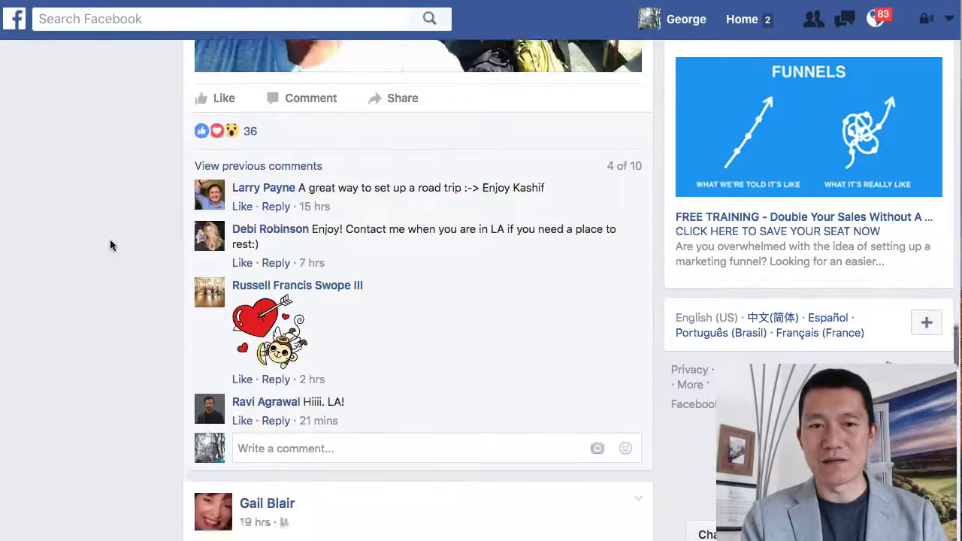
scroll(110, 245, down, 9)
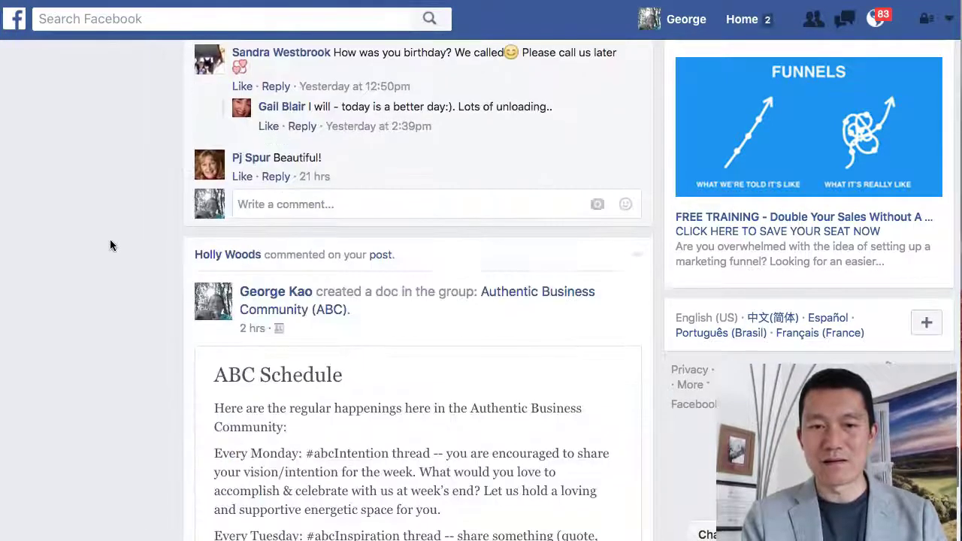
scroll(110, 246, down, 7)
scroll(110, 245, down, 15)
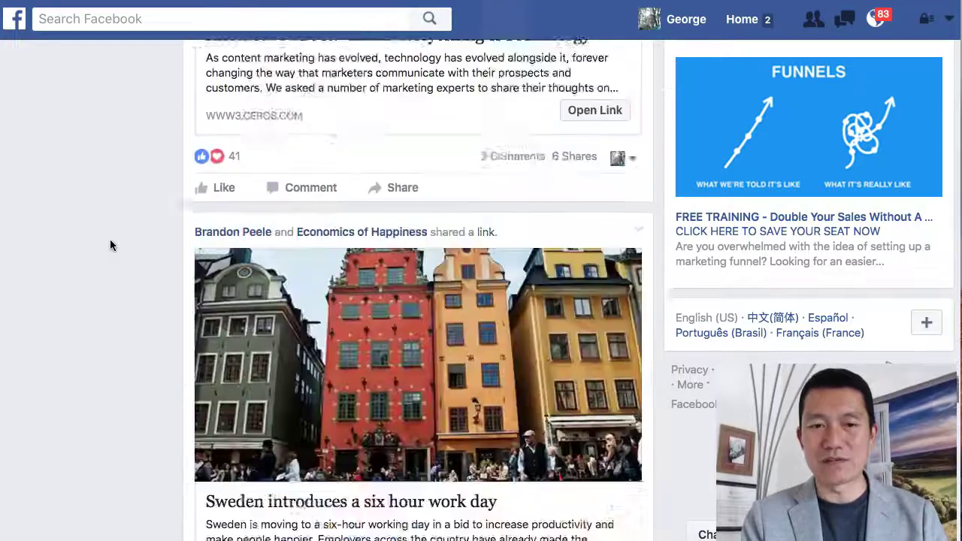
scroll(110, 245, down, 20)
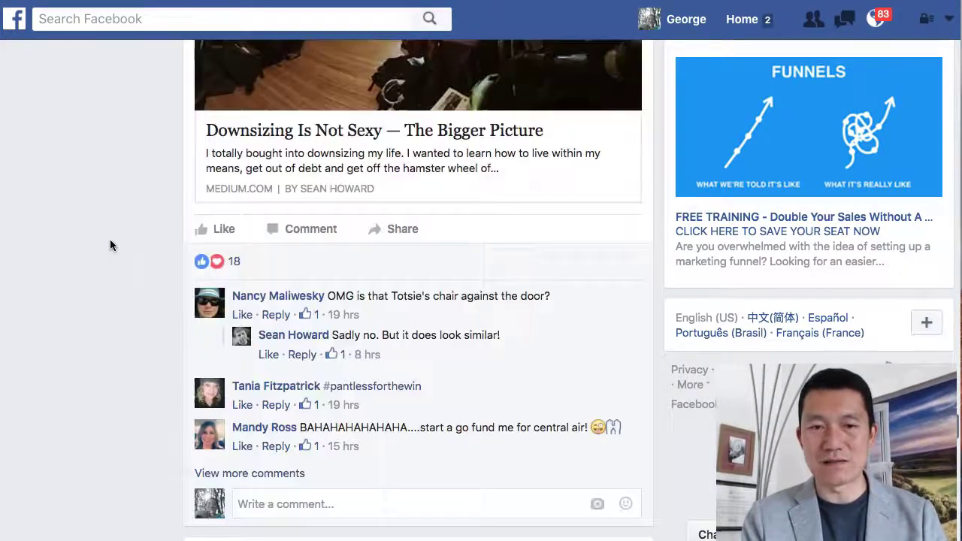
scroll(110, 241, down, 12)
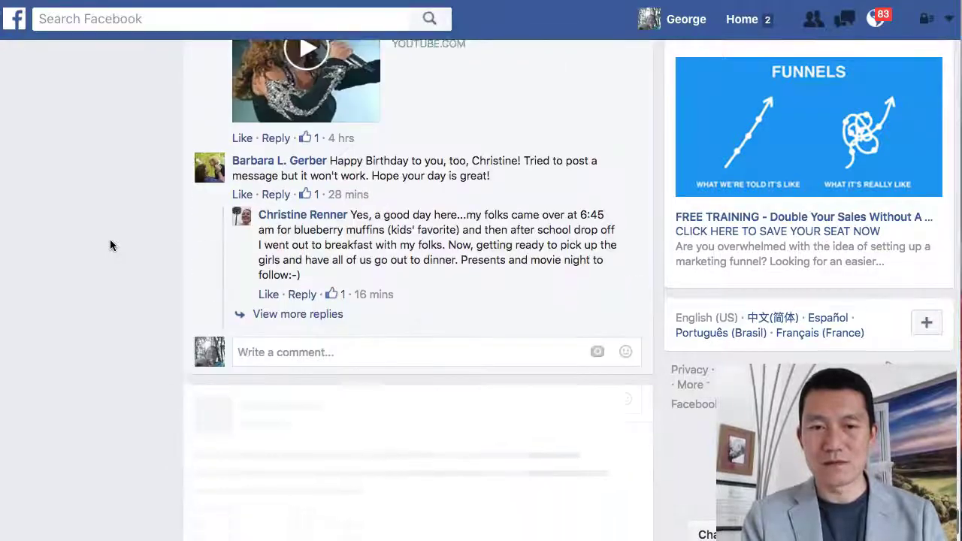
scroll(110, 245, down, 20)
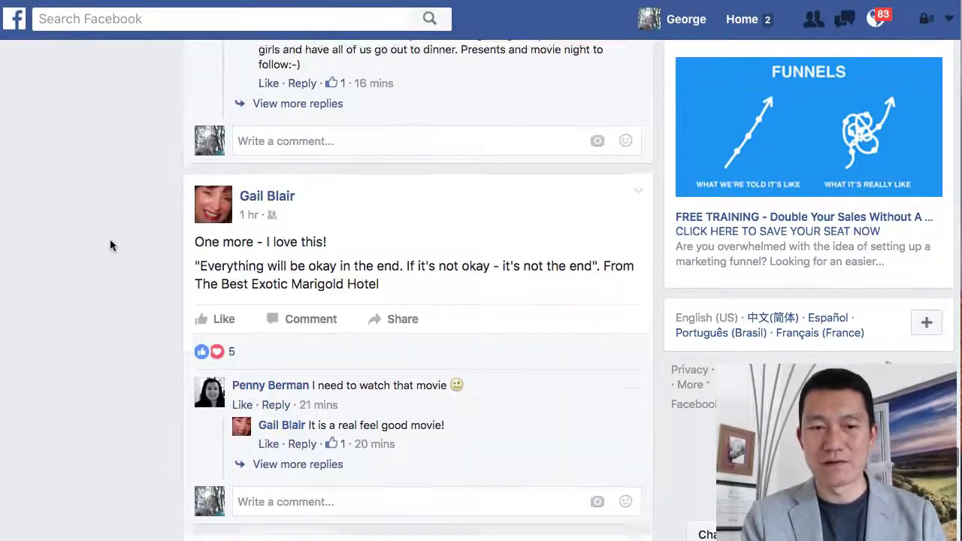
scroll(110, 246, up, 2)
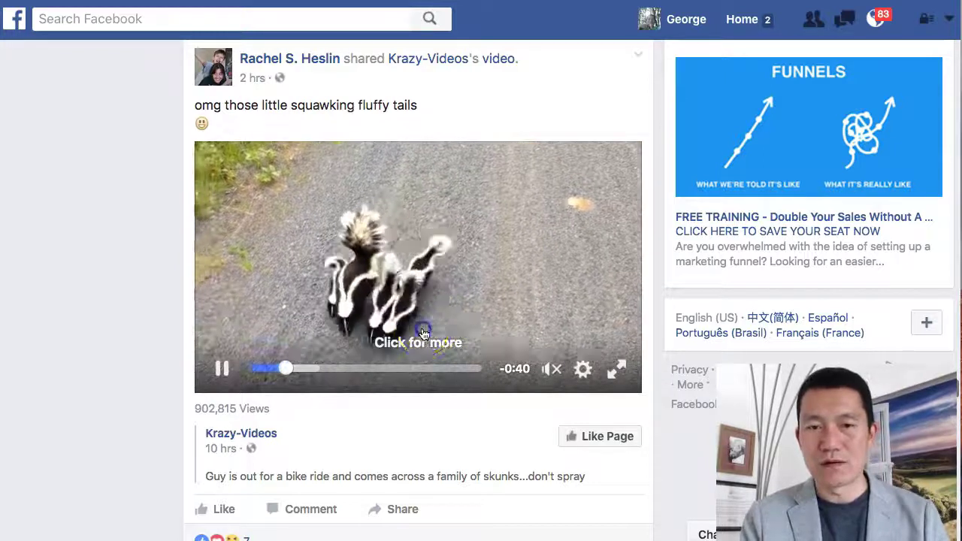
Step: Open the shared Krazy-Videos skunk video in the enlarged player, pause it and close the player
click(422, 338)
click(502, 303)
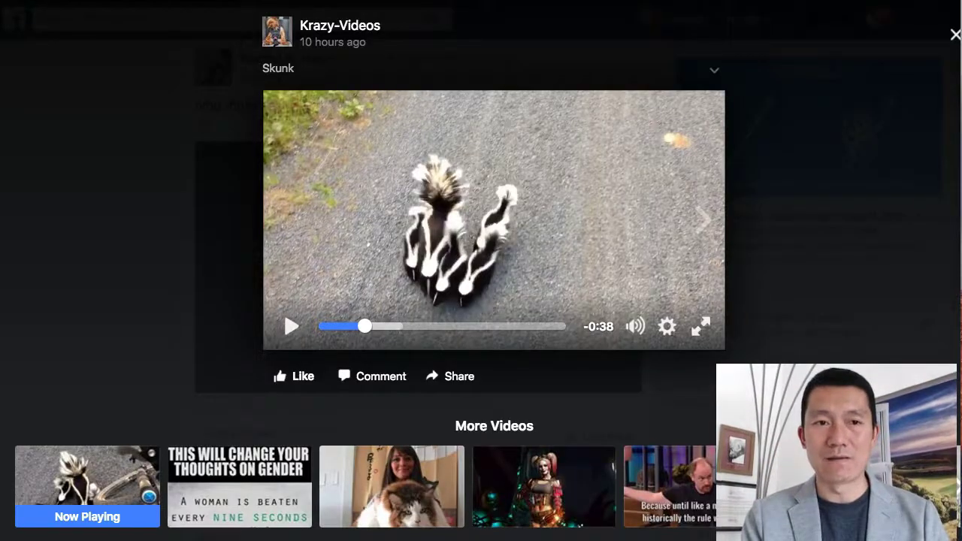
click(261, 211)
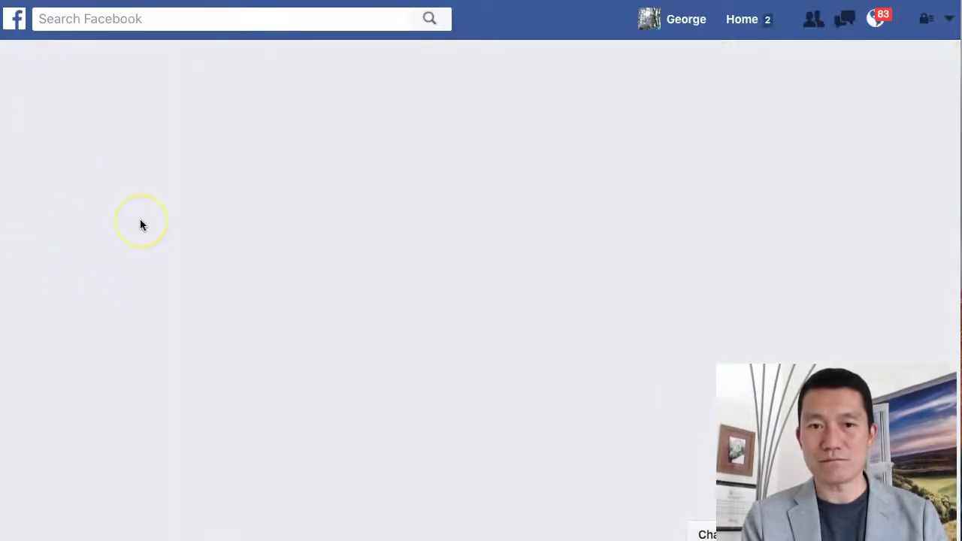
Step: Return to the test video's post and examine its captions during muted playback
scroll(140, 219, down, 1)
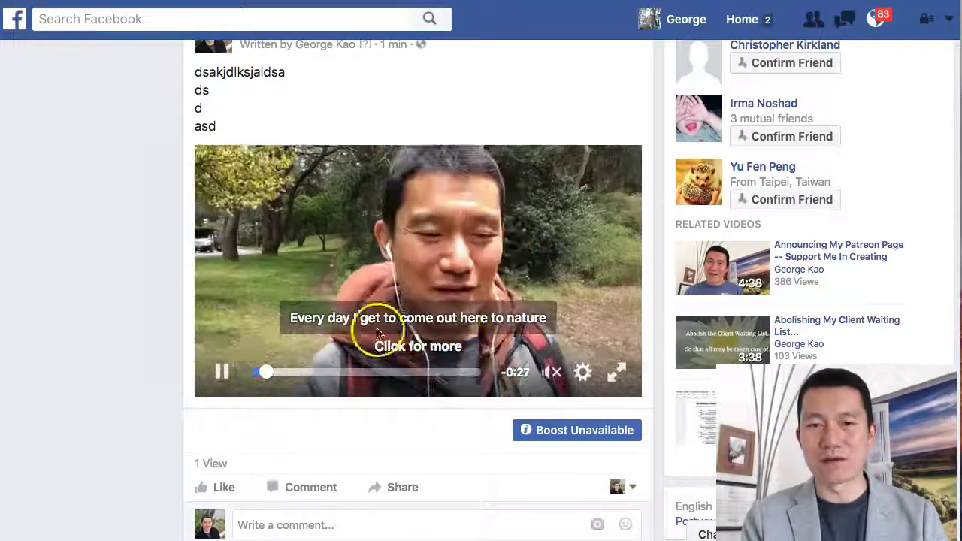
scroll(127, 218, up, 2)
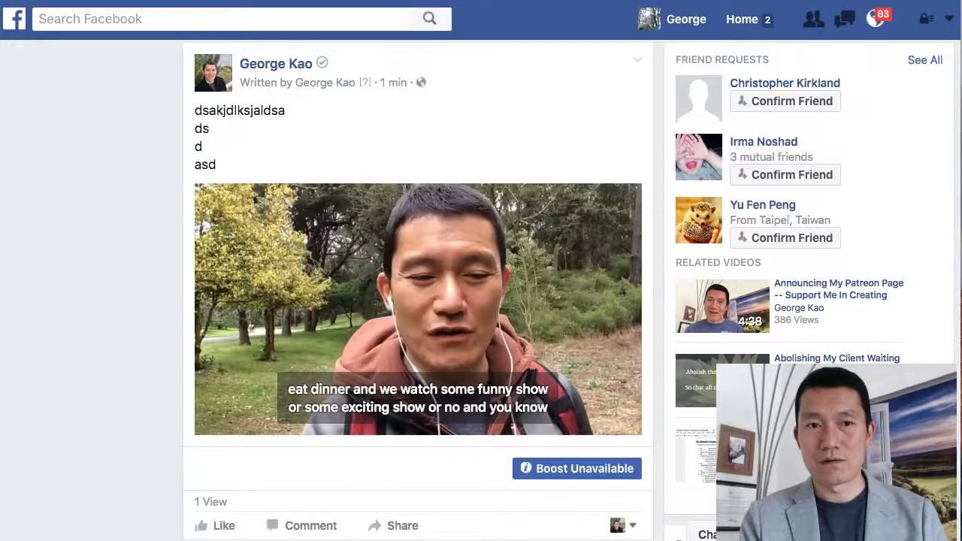
scroll(557, 133, up, 1)
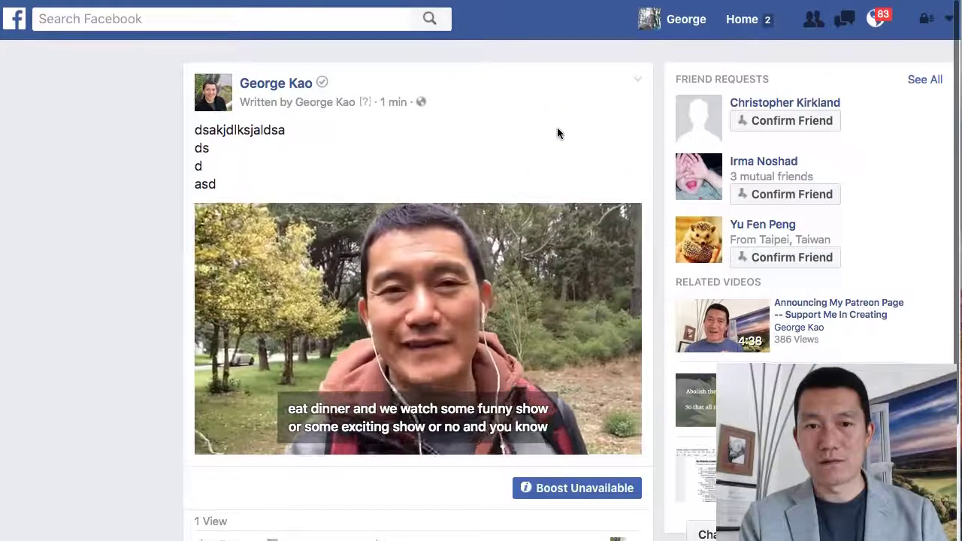
Step: Switch to YouTube's published English subtitles page for the test video and play it to view the captions
click(548, 170)
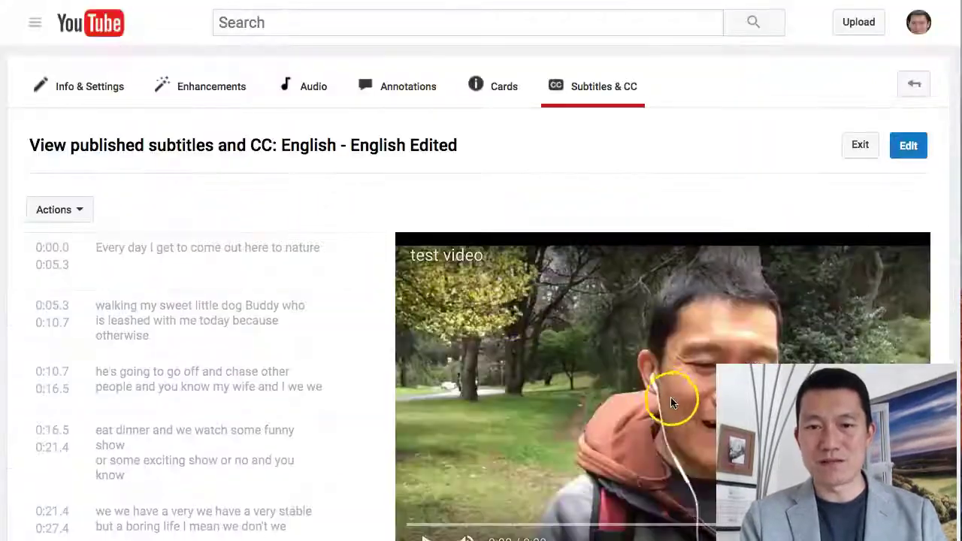
click(679, 399)
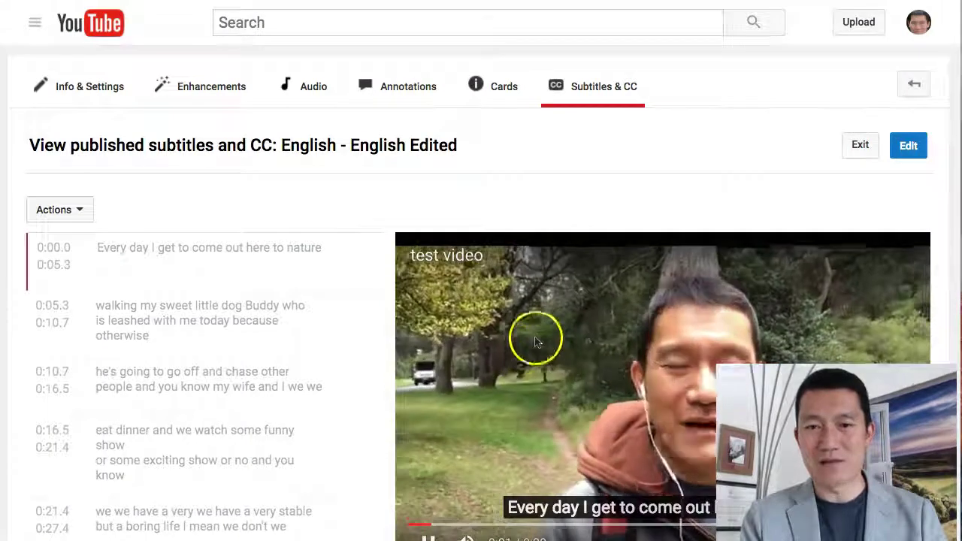
scroll(534, 355, down, 2)
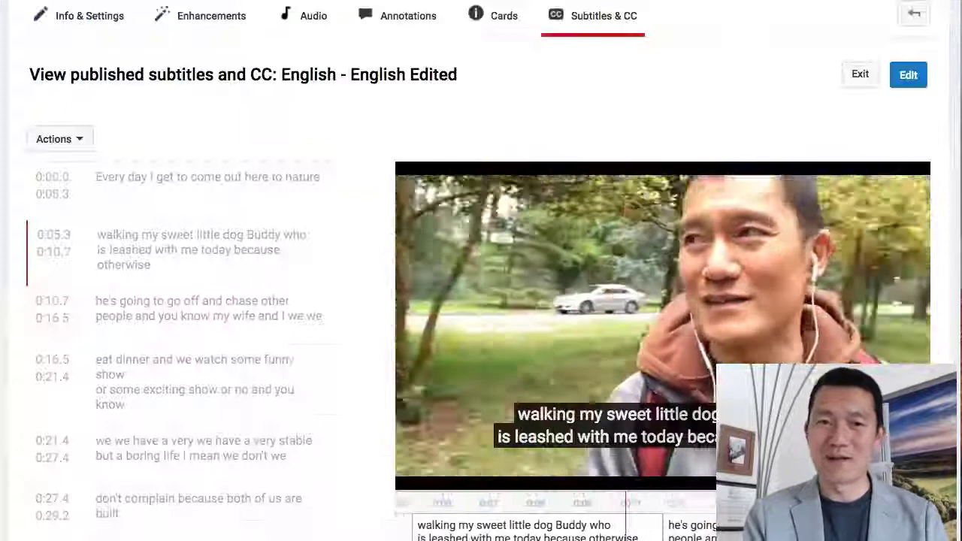
scroll(501, 118, up, 2)
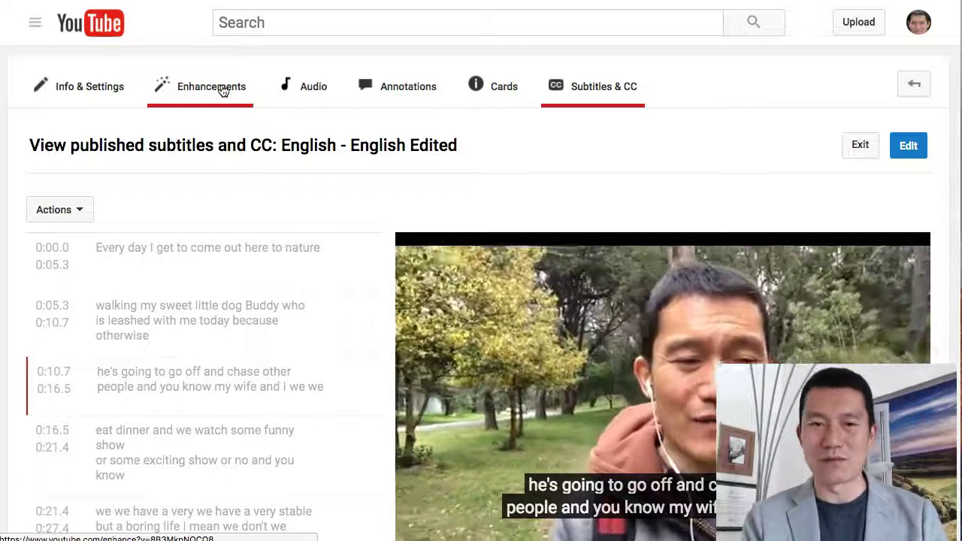
Step: Apply the Stabilize enhancement to the test video and compare the original with the preview across the frame
click(223, 88)
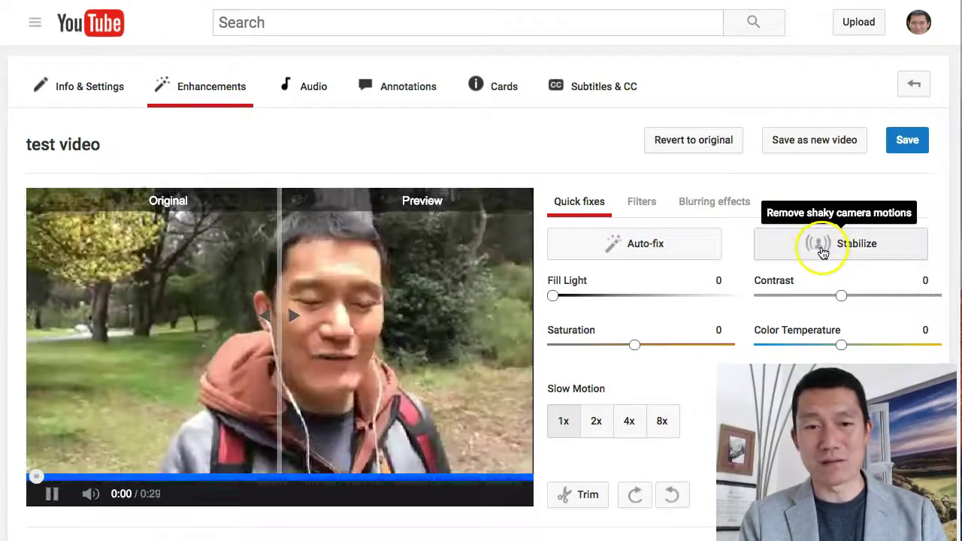
click(821, 251)
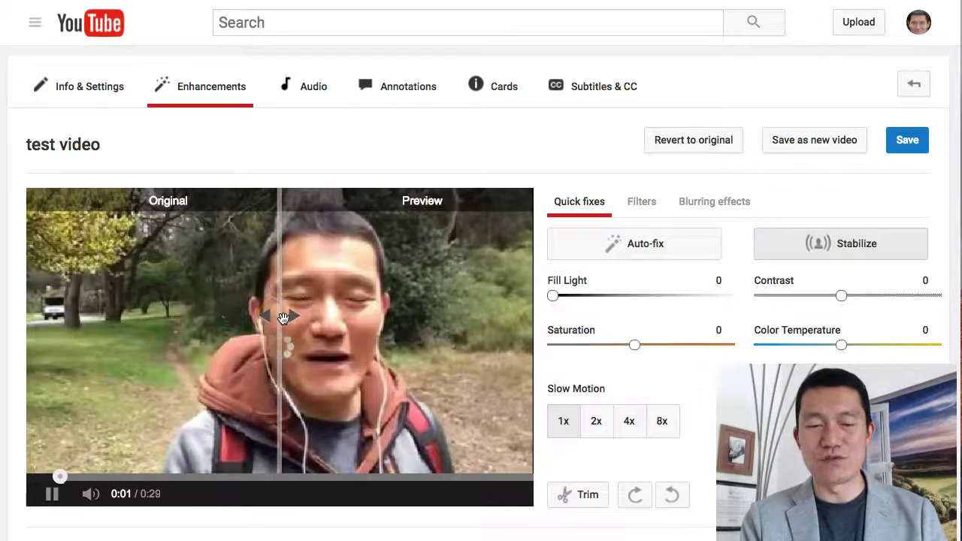
drag(283, 319, 481, 327)
click(249, 322)
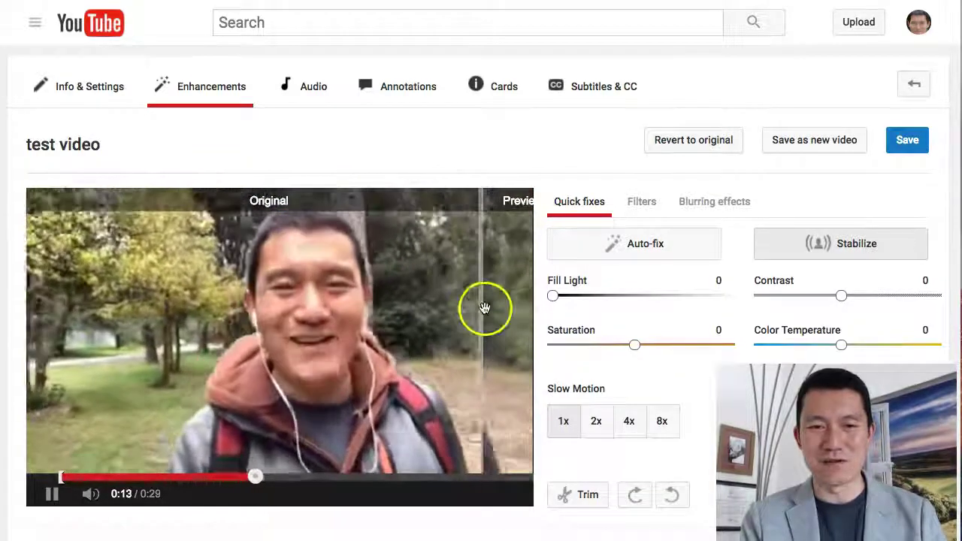
drag(481, 307, 69, 299)
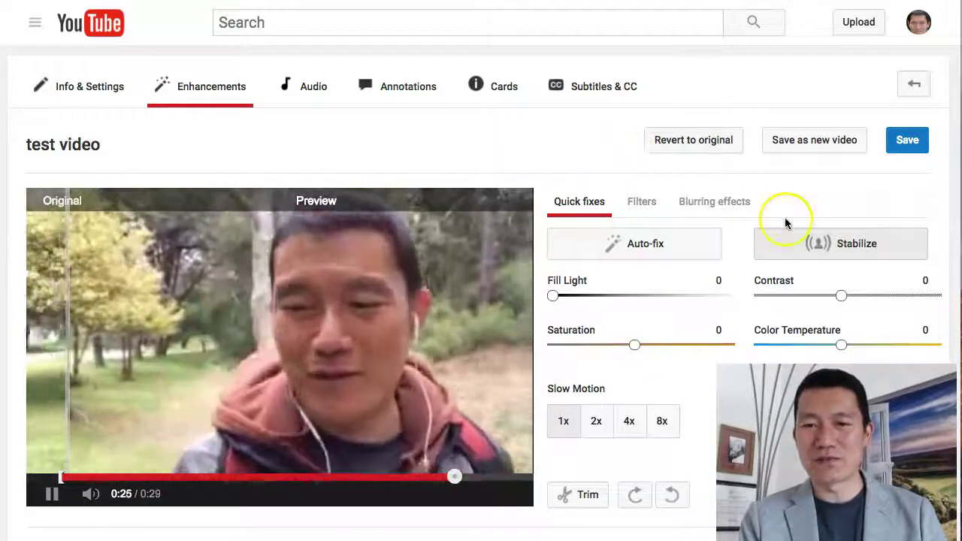
drag(69, 333, 267, 356)
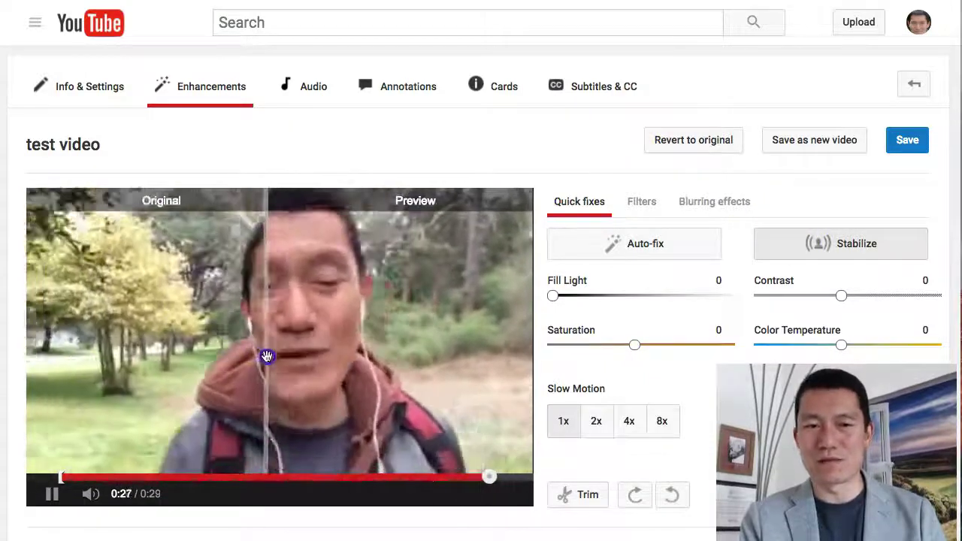
Step: Save the stabilized test video, confirming the processing, and locate it in the Video Manager list
click(907, 146)
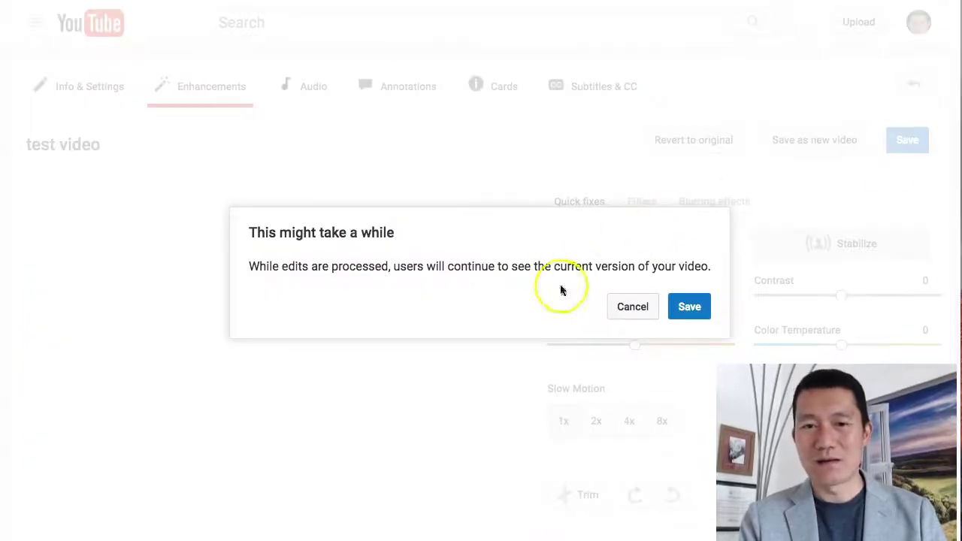
click(689, 307)
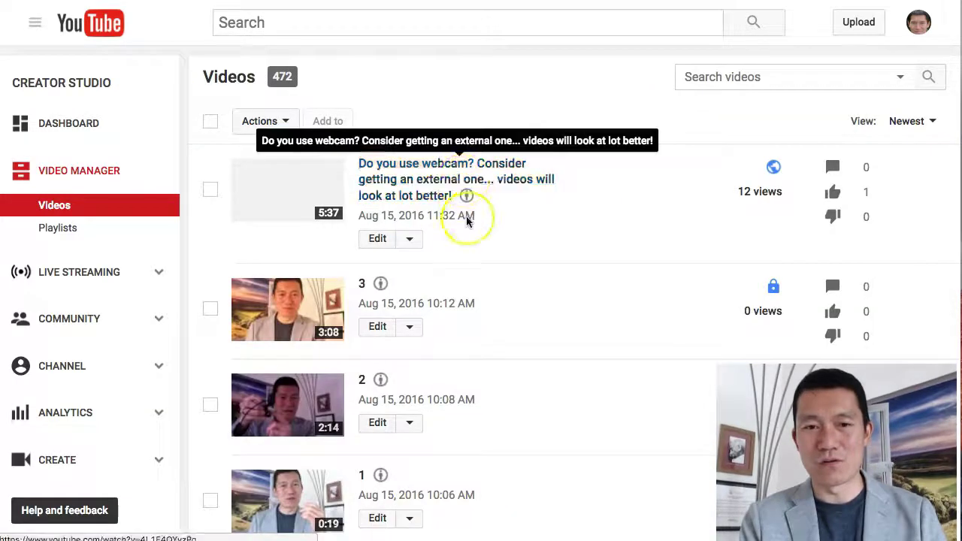
scroll(467, 220, down, 14)
scroll(468, 223, down, 6)
click(253, 178)
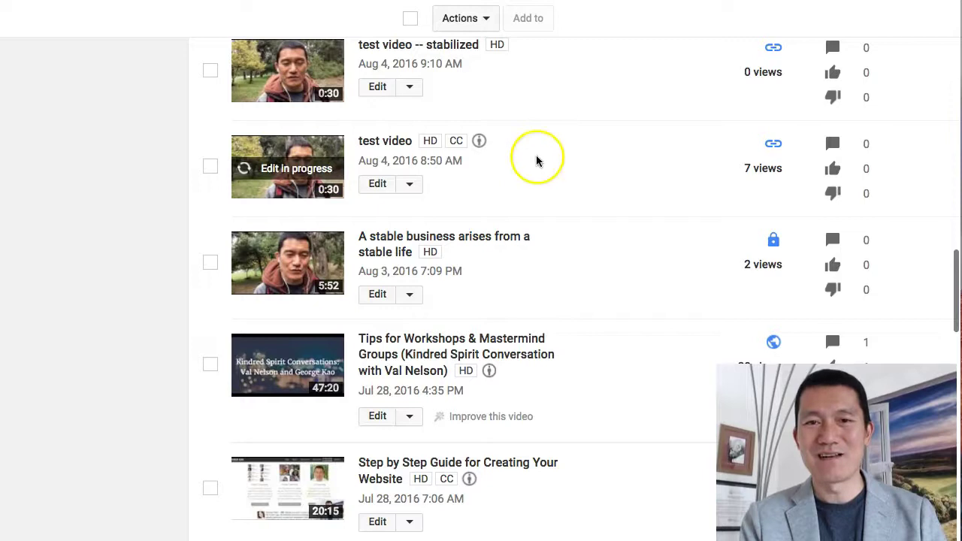
Step: Switch back to the Facebook post and view the test video playing with its captions
scroll(527, 151, down, 1)
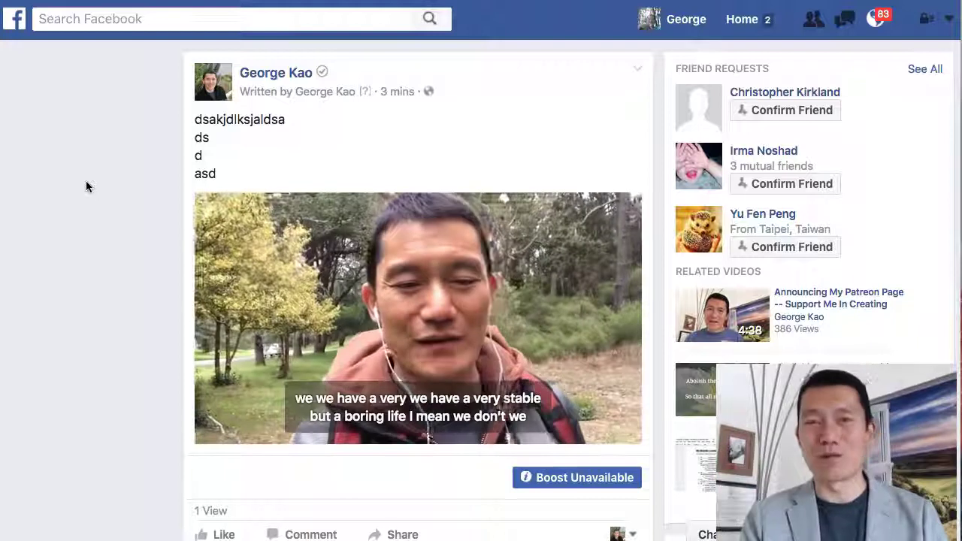
click(78, 297)
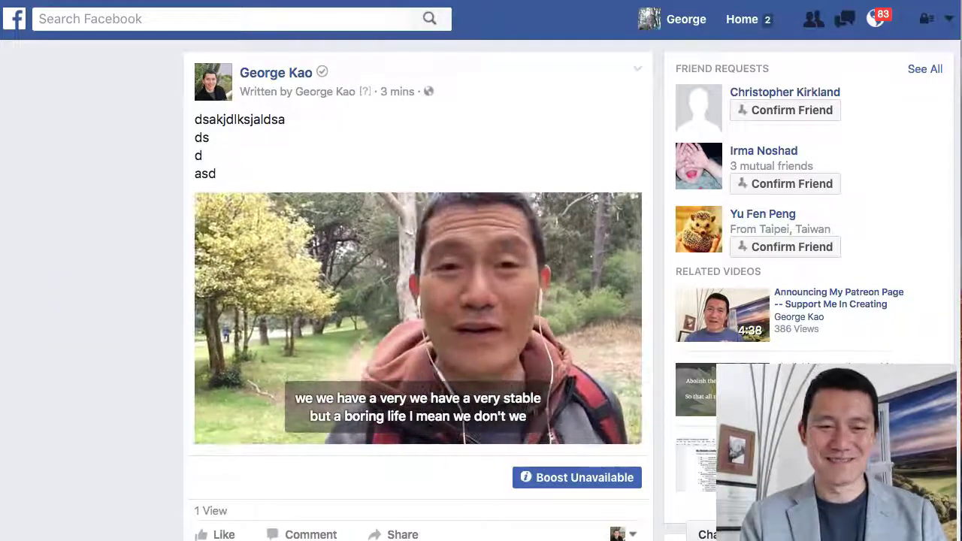